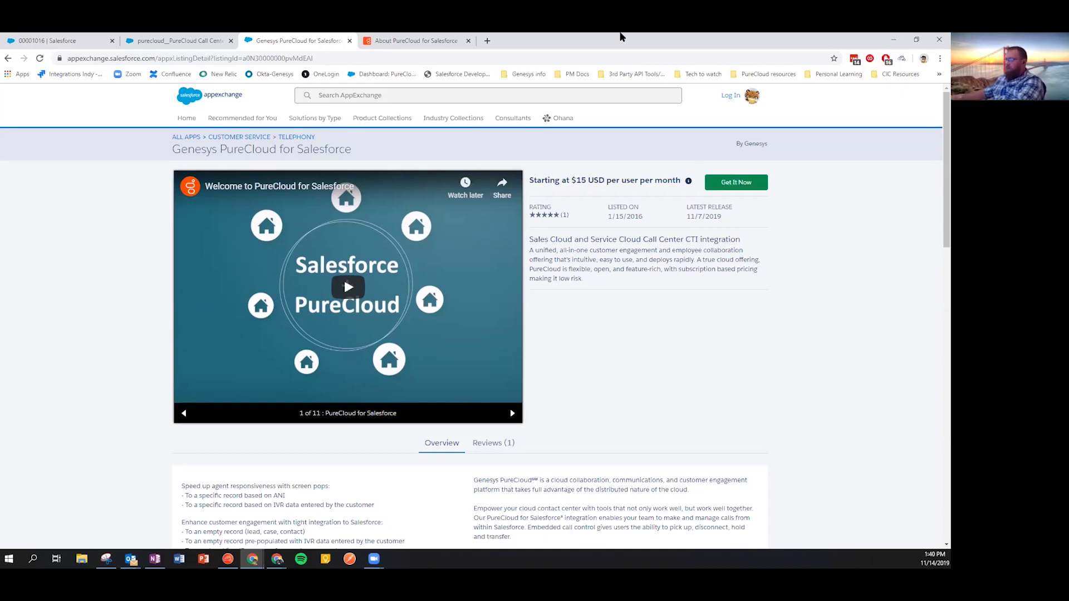
Step: Open the PureCloud for Salesforce client settings and load the PureCloud for Salesforce Lightning call center
{"action": "left_click", "coordinate": [417, 41]}
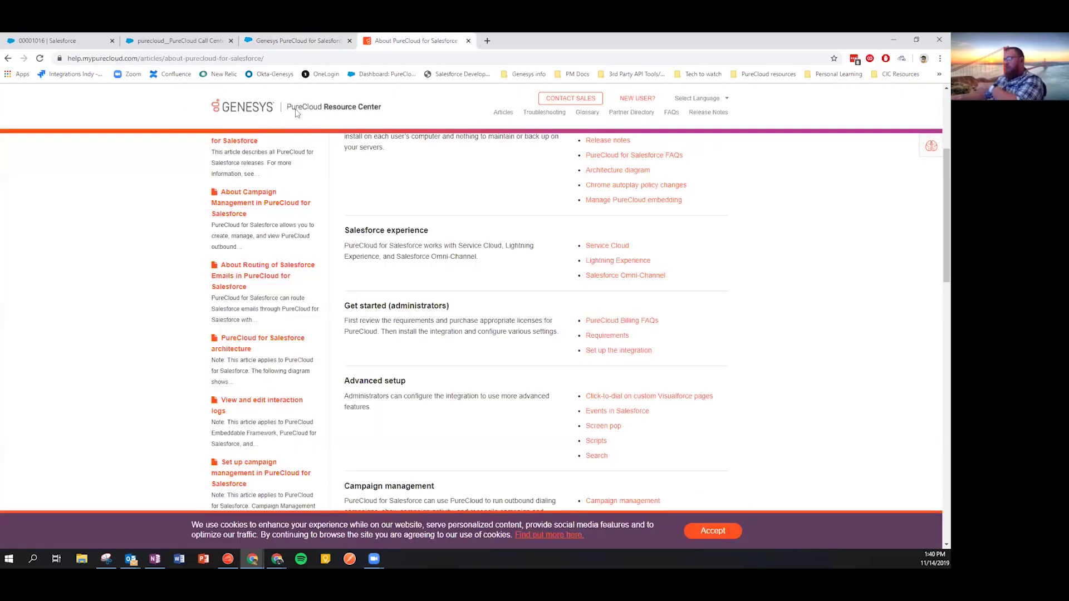
{"action": "left_click", "coordinate": [282, 42]}
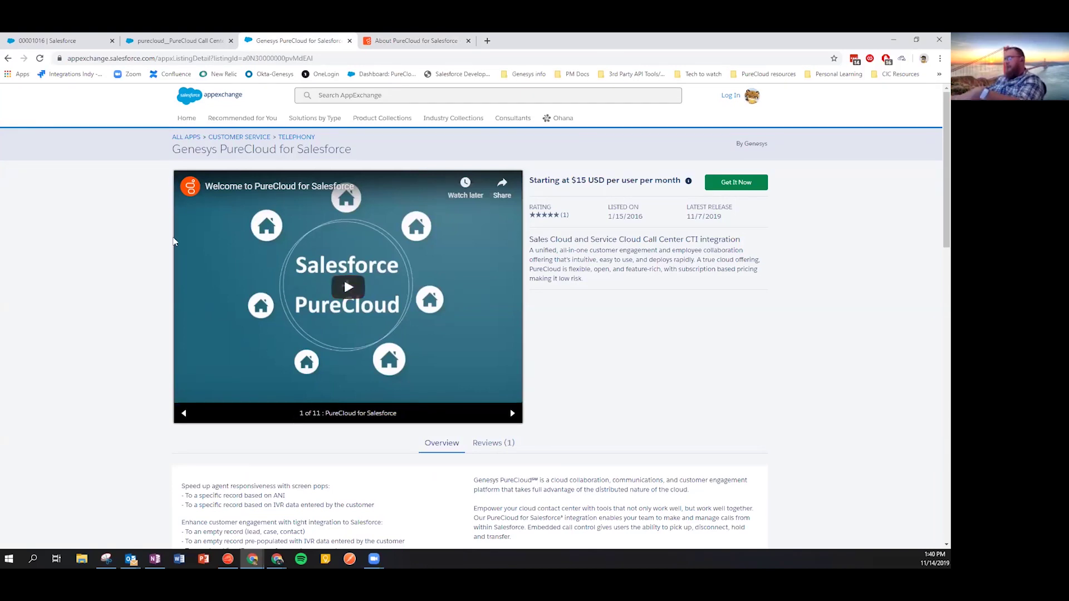
{"action": "left_click", "coordinate": [180, 41]}
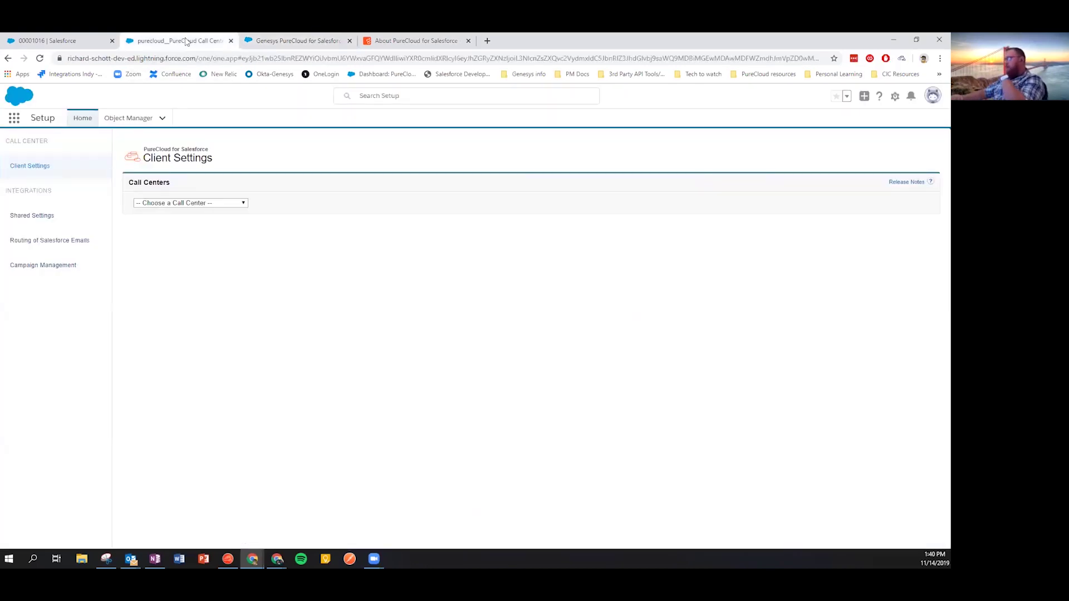
{"action": "left_click", "coordinate": [243, 204]}
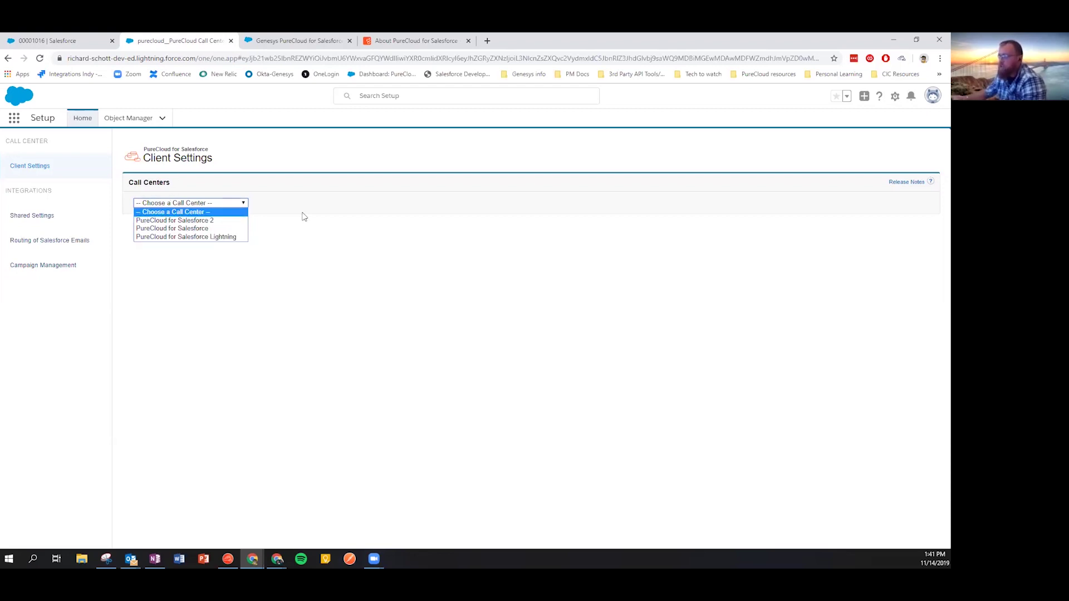
{"action": "left_click", "coordinate": [185, 238]}
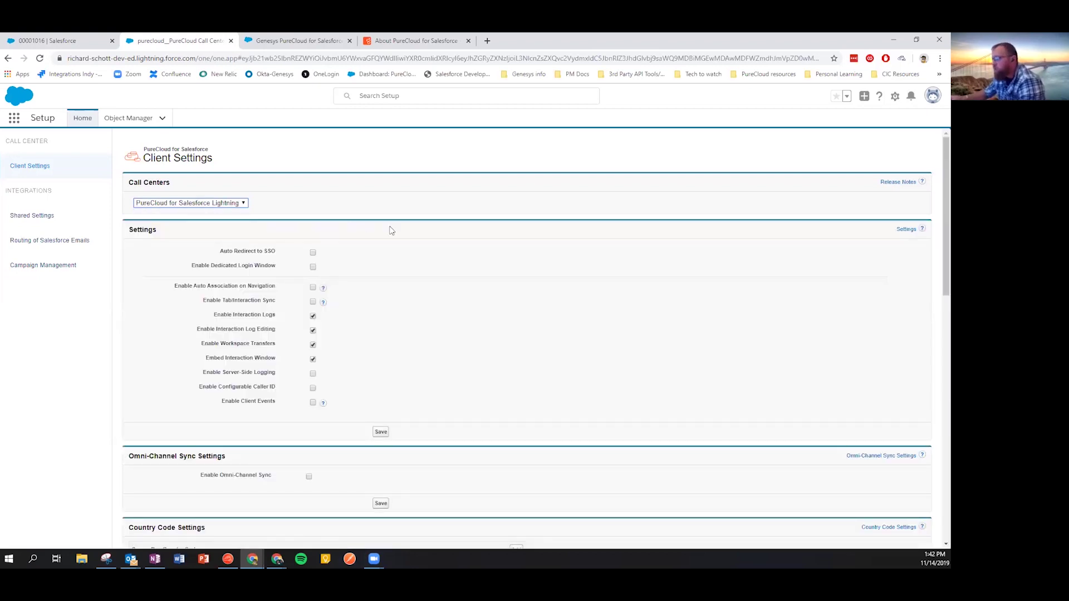
Step: Review the call center's general, Omni-Channel sync and country code settings down to the Activity Field Mapping section
{"action": "scroll", "coordinate": [399, 252], "scroll_direction": "down", "scroll_amount": 1}
{"action": "scroll", "coordinate": [399, 252], "scroll_direction": "down", "scroll_amount": 2}
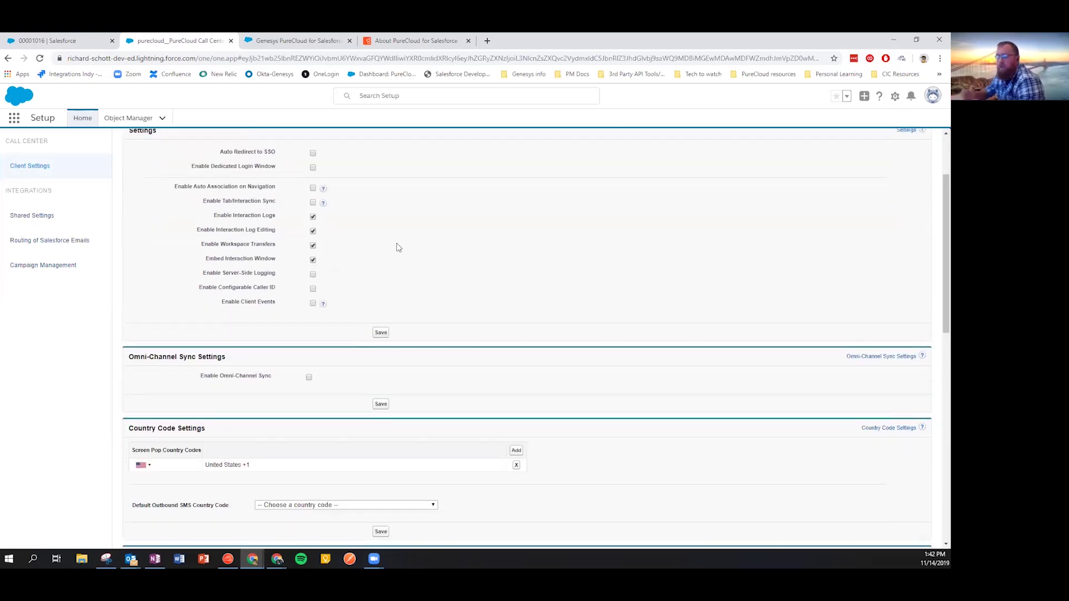
{"action": "scroll", "coordinate": [404, 236], "scroll_direction": "up", "scroll_amount": 2}
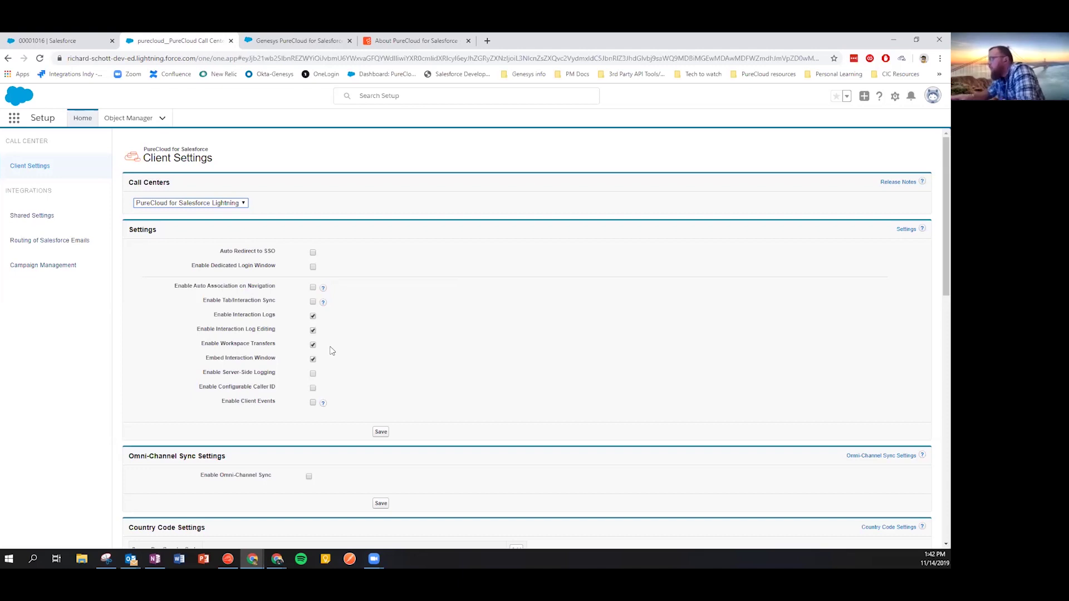
{"action": "scroll", "coordinate": [378, 343], "scroll_direction": "down", "scroll_amount": 1}
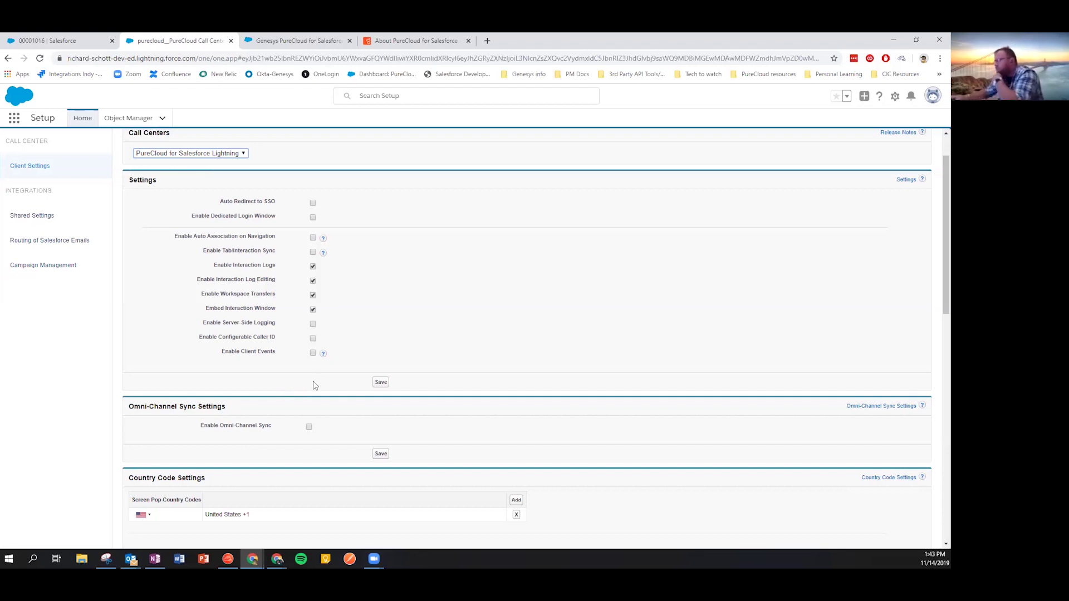
{"action": "scroll", "coordinate": [313, 385], "scroll_direction": "down", "scroll_amount": 6}
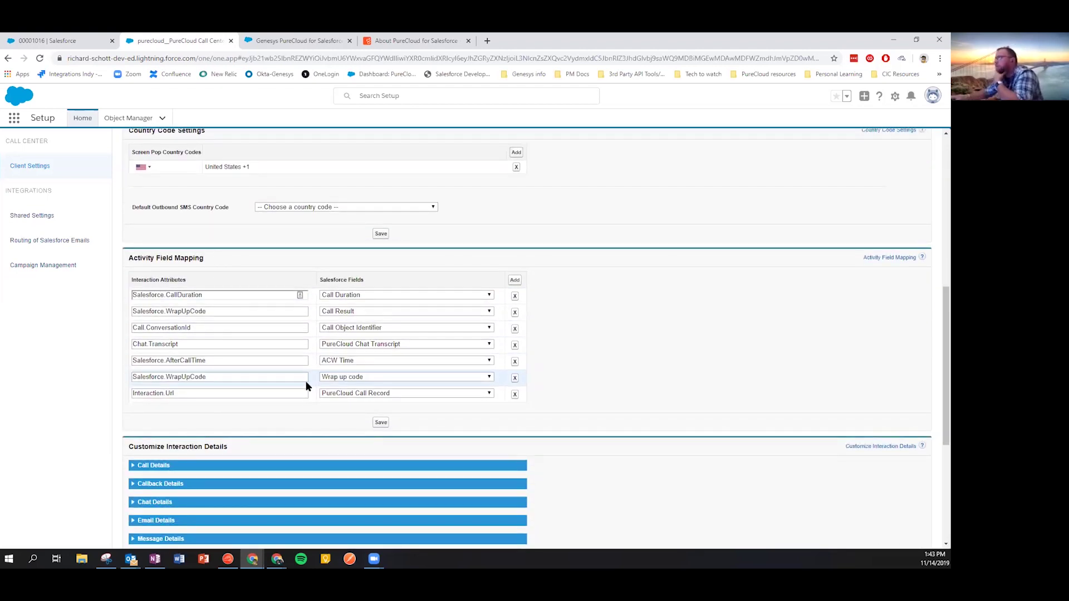
{"action": "scroll", "coordinate": [306, 383], "scroll_direction": "down", "scroll_amount": 2}
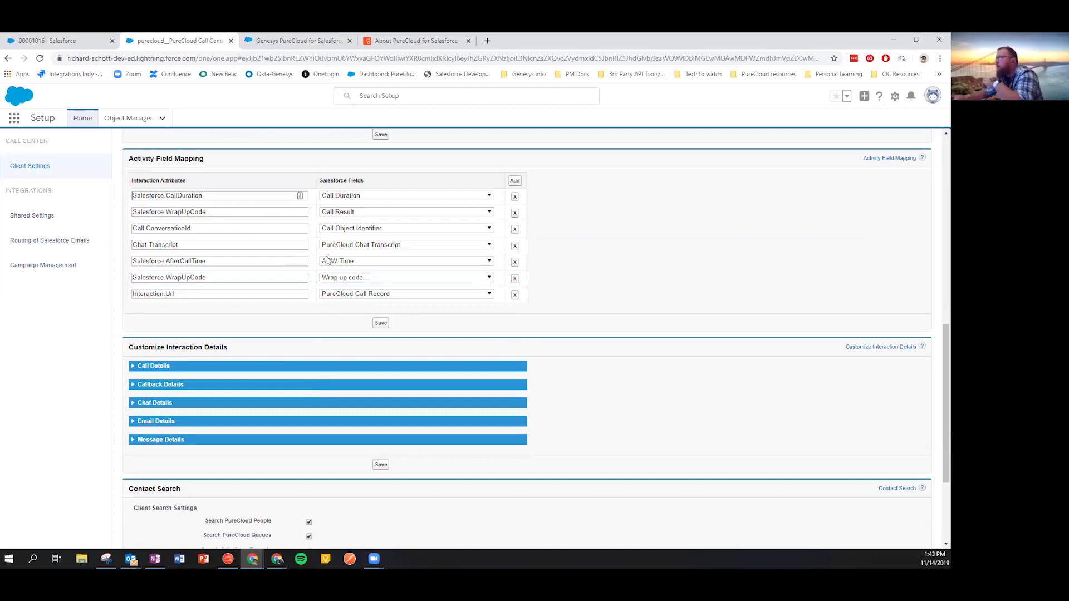
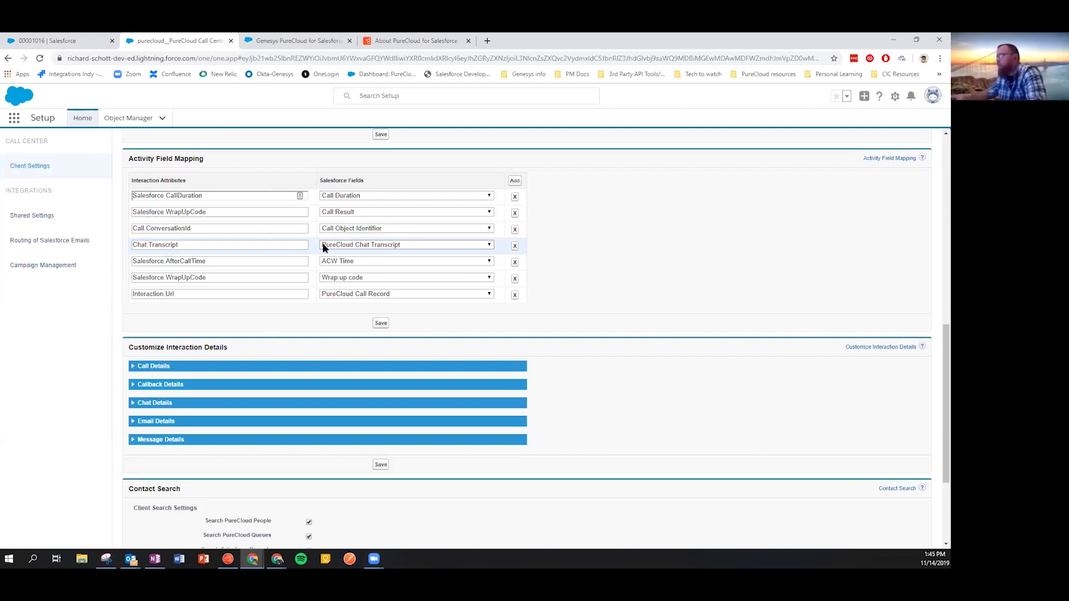
Step: Try out an additional activity field mapping row for the interaction attribute participant.foo and remove the row again
{"action": "left_click", "coordinate": [515, 181]}
{"action": "left_click", "coordinate": [186, 310]}
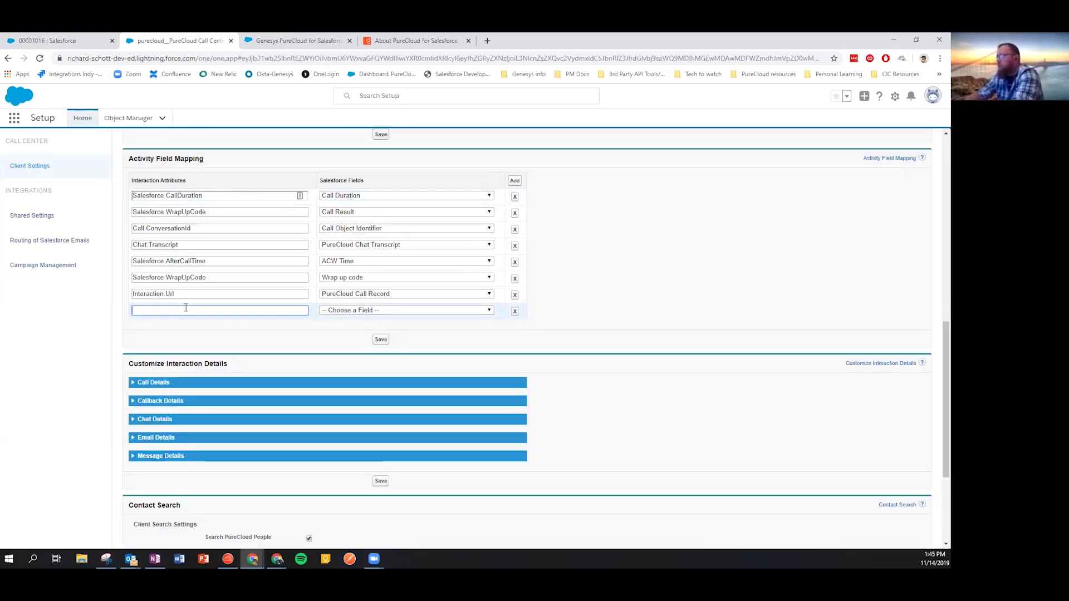
{"action": "type", "text": "participant"}
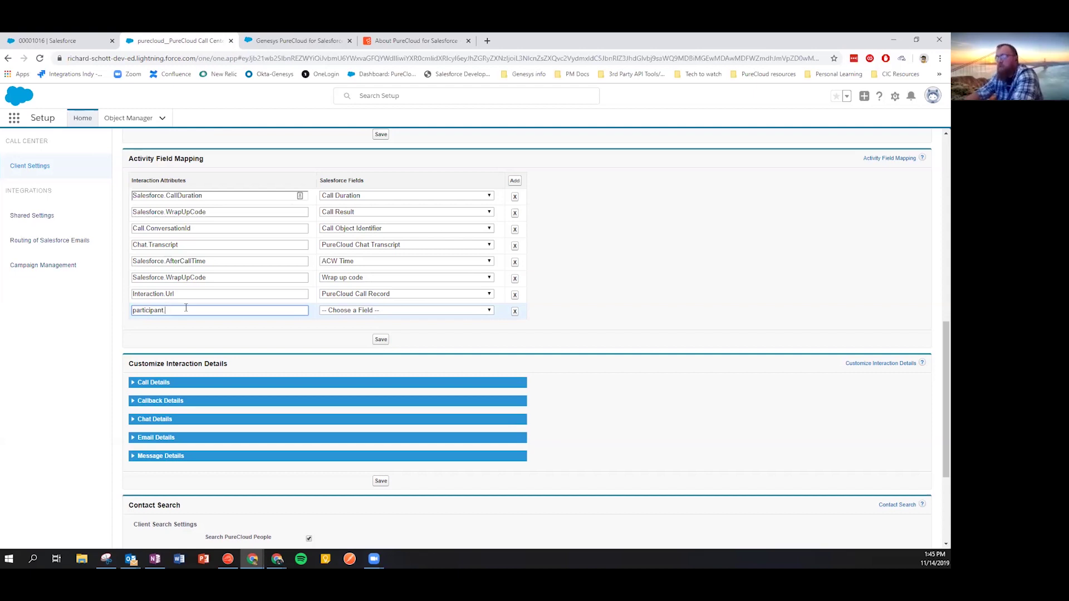
{"action": "type", "text": ".foo"}
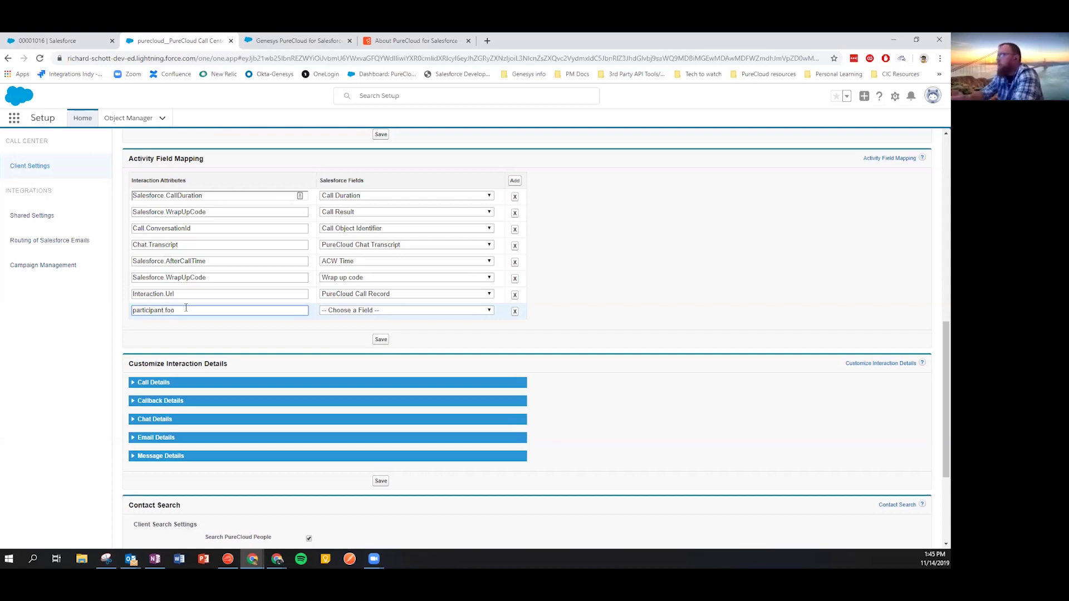
{"action": "left_click", "coordinate": [490, 311]}
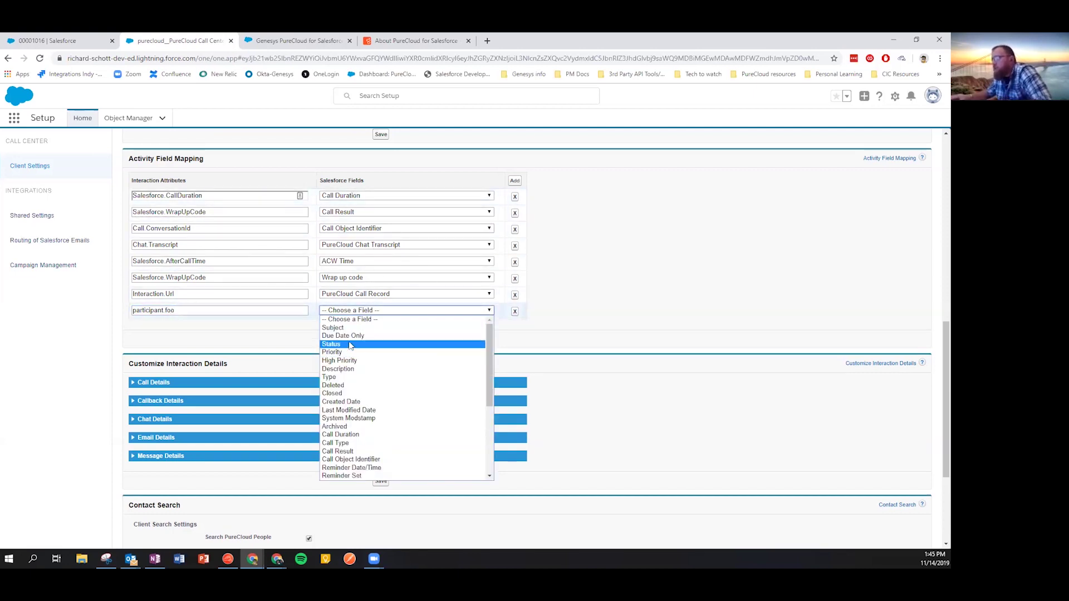
{"action": "scroll", "coordinate": [379, 374], "scroll_direction": "down", "scroll_amount": 4}
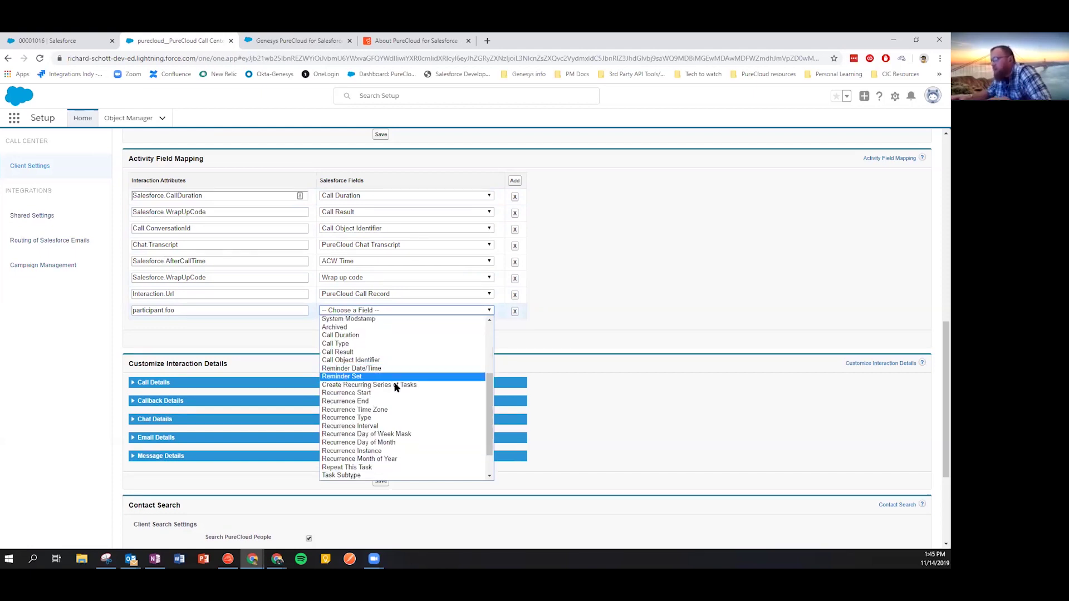
{"action": "scroll", "coordinate": [379, 384], "scroll_direction": "down", "scroll_amount": 1}
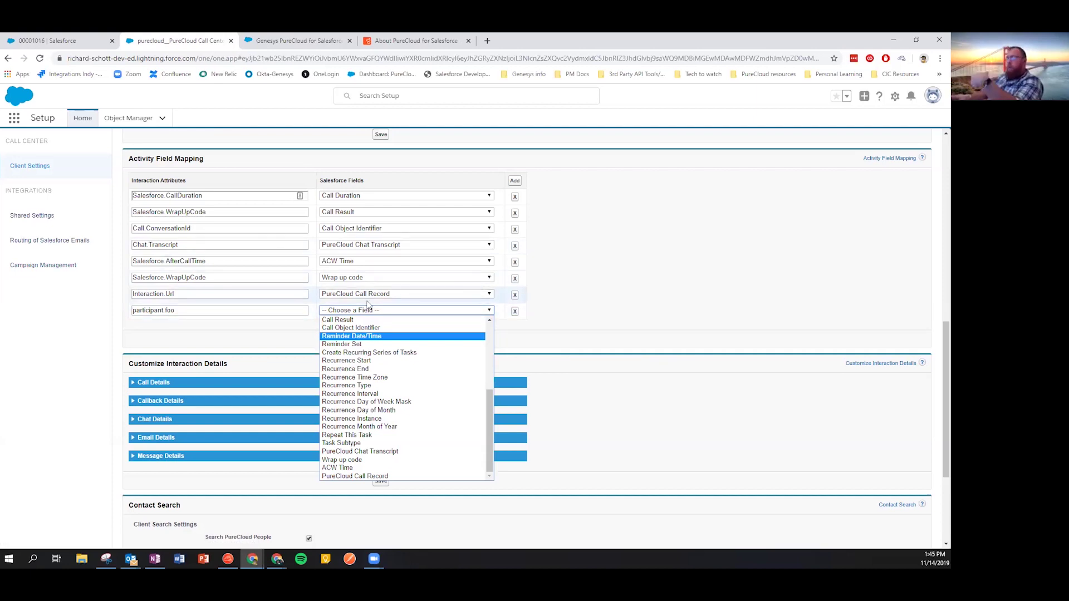
{"action": "left_click", "coordinate": [516, 312]}
{"action": "left_click", "coordinate": [515, 312]}
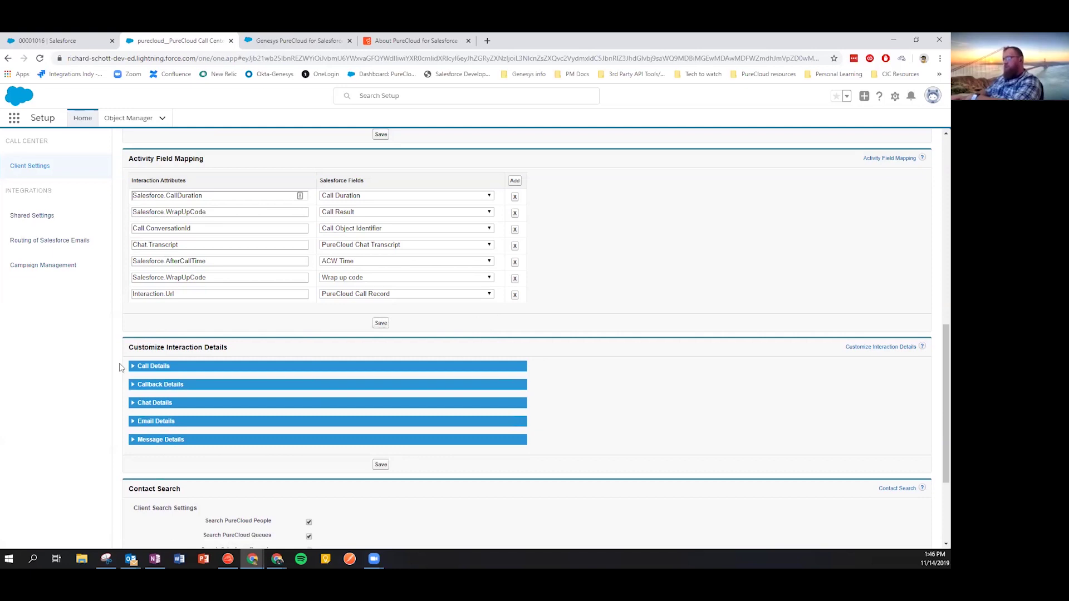
Step: Expand the Call Details attributes and review the interaction details and Contact Search settings of the call center
{"action": "left_click", "coordinate": [146, 366]}
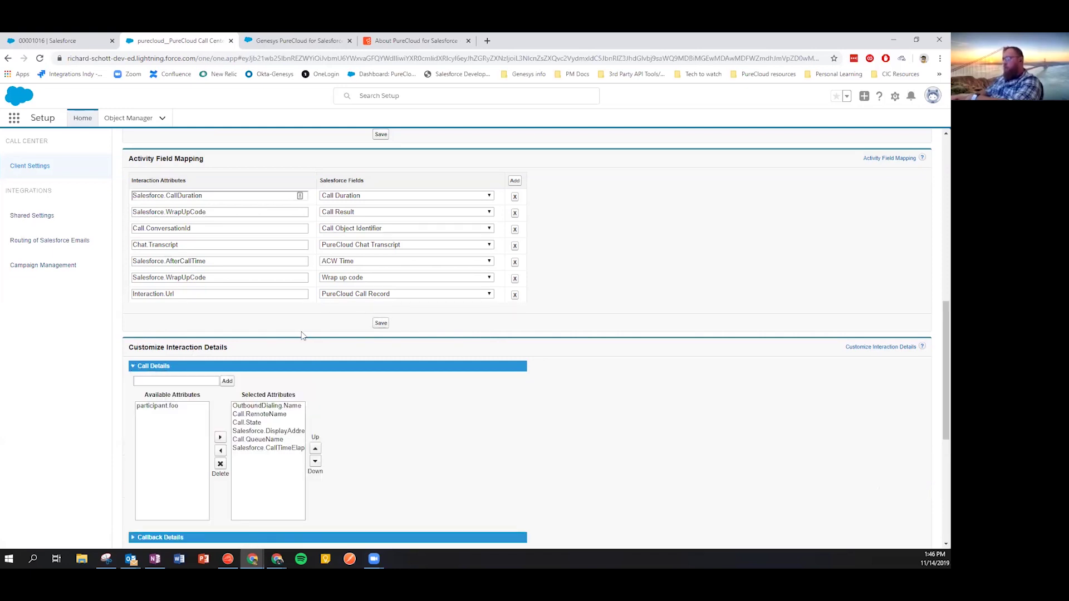
{"action": "scroll", "coordinate": [302, 335], "scroll_direction": "down", "scroll_amount": 2}
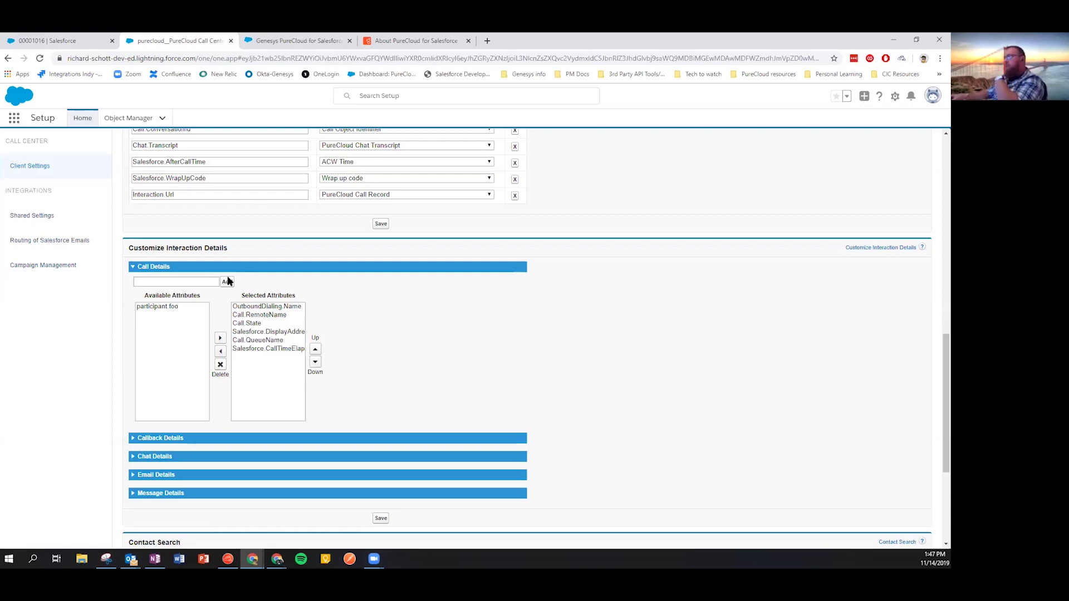
{"action": "scroll", "coordinate": [273, 281], "scroll_direction": "down", "scroll_amount": 2}
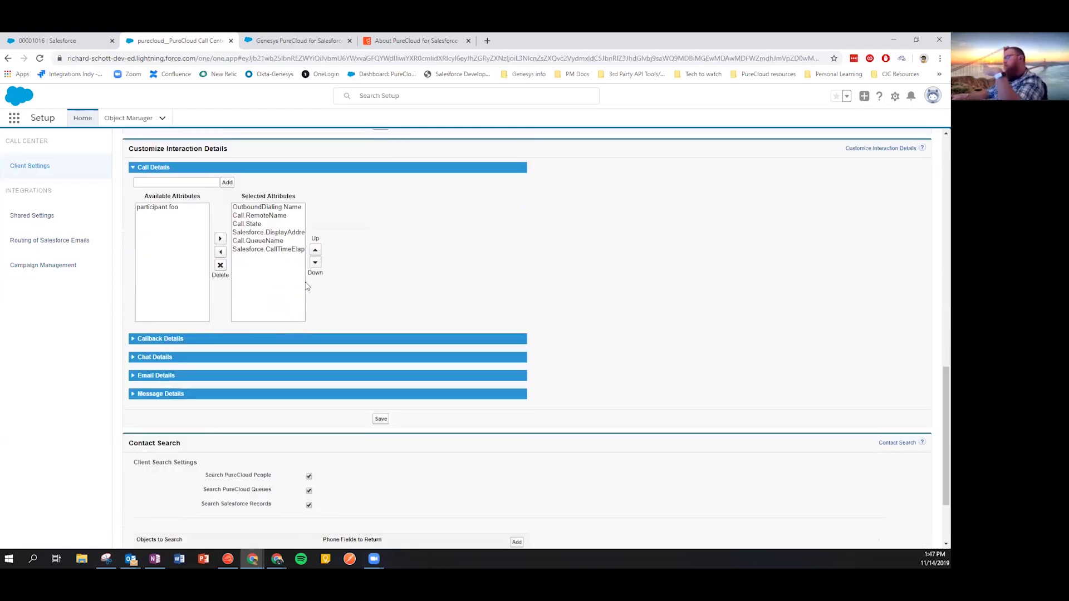
{"action": "scroll", "coordinate": [362, 259], "scroll_direction": "down", "scroll_amount": 2}
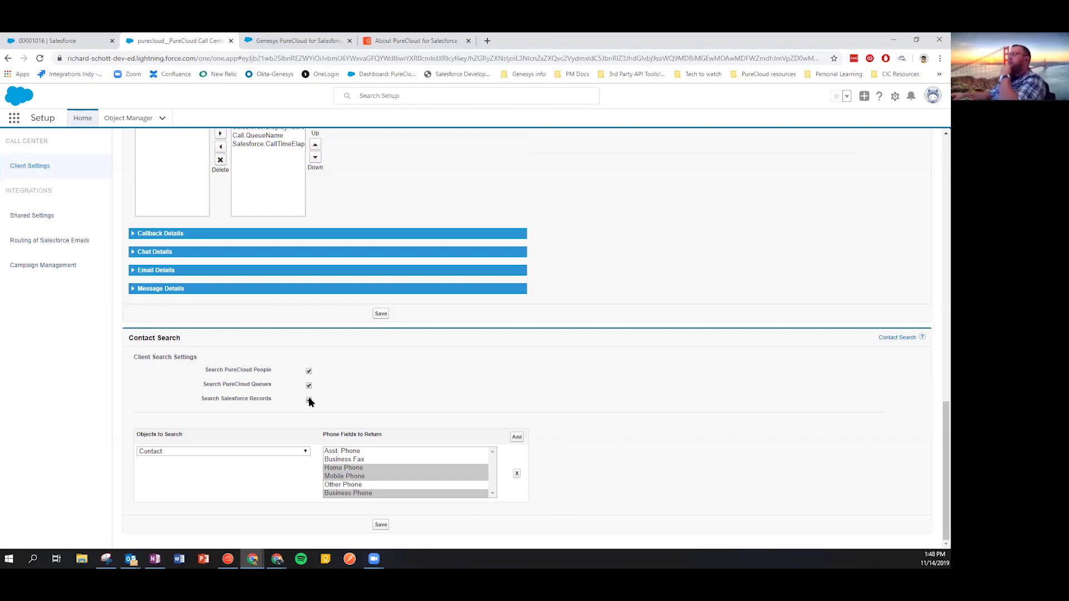
{"action": "scroll", "coordinate": [309, 402], "scroll_direction": "up", "scroll_amount": 20}
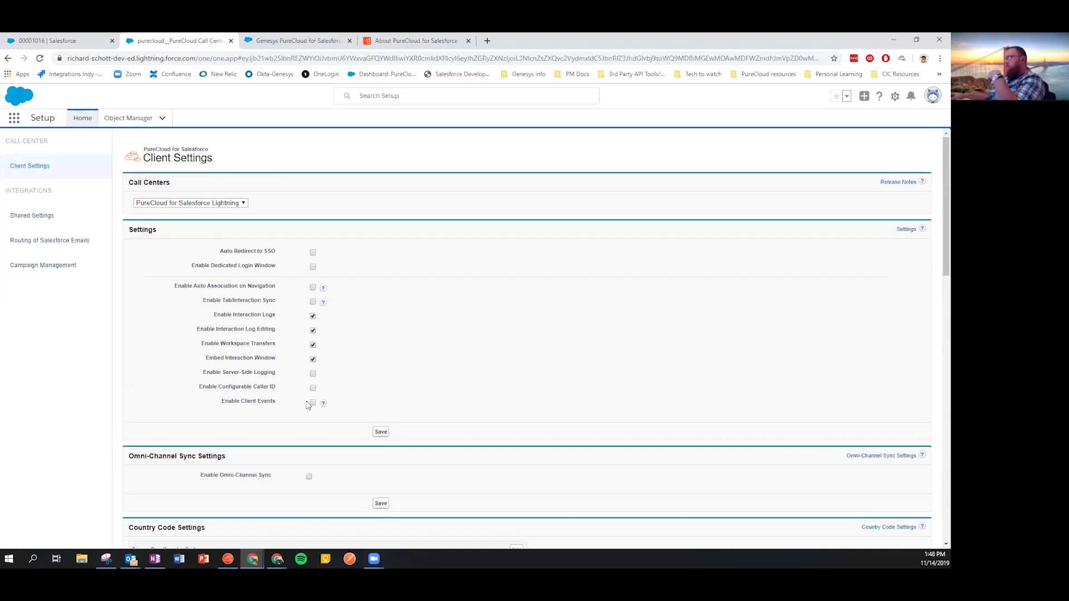
{"action": "mouse_move", "coordinate": [308, 405]}
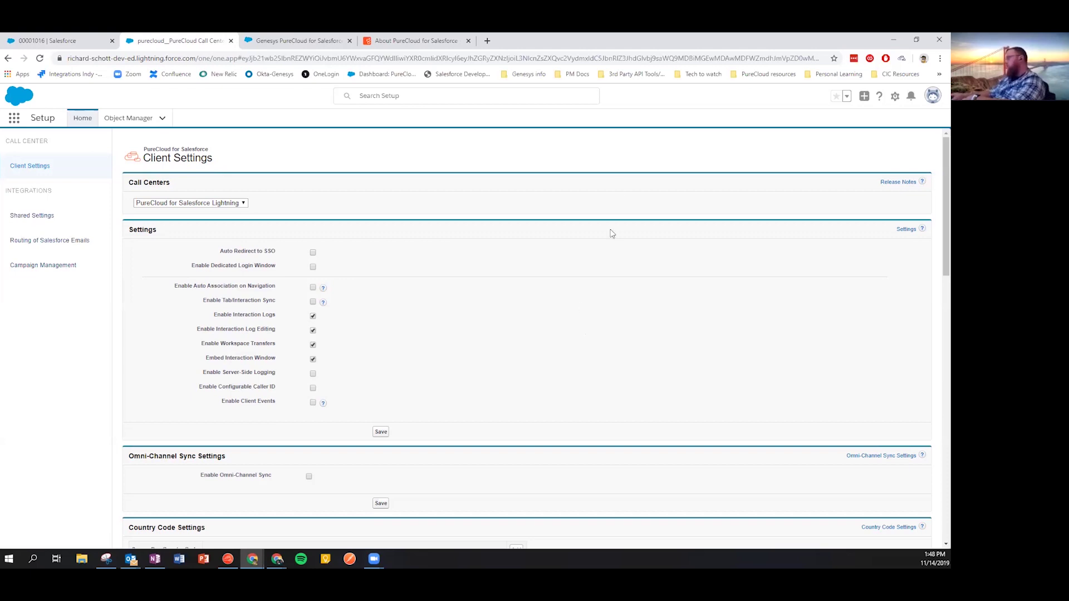
Step: Check the Genesys PureCloud for Salesforce AppExchange listing and return to the Contact Search section of the client settings
{"action": "left_click", "coordinate": [298, 37]}
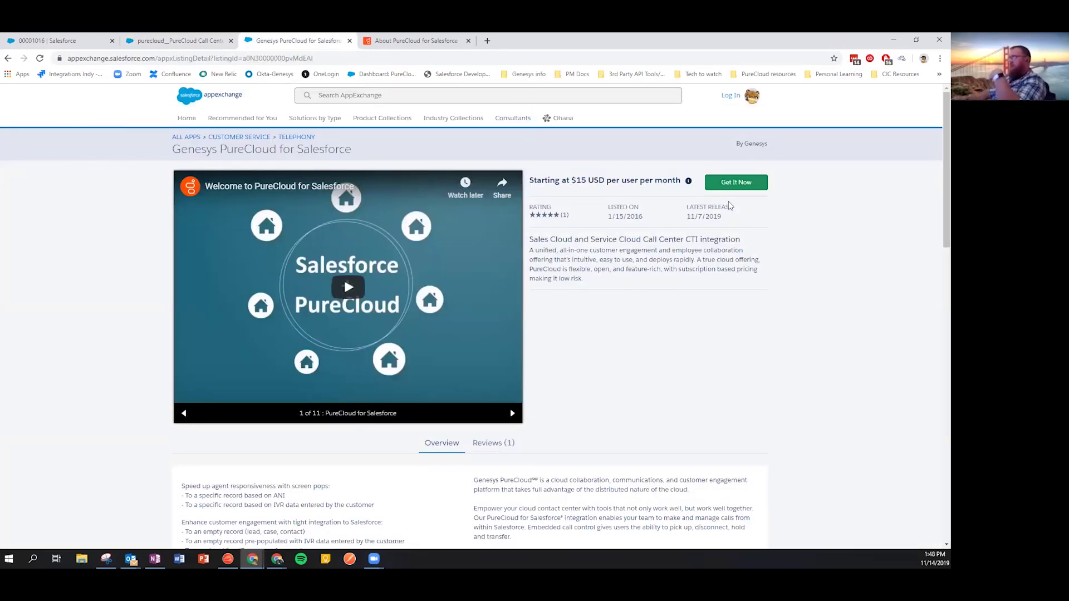
{"action": "left_click", "coordinate": [173, 39]}
{"action": "scroll", "coordinate": [332, 251], "scroll_direction": "down", "scroll_amount": 10}
{"action": "scroll", "coordinate": [334, 250], "scroll_direction": "down", "scroll_amount": 5}
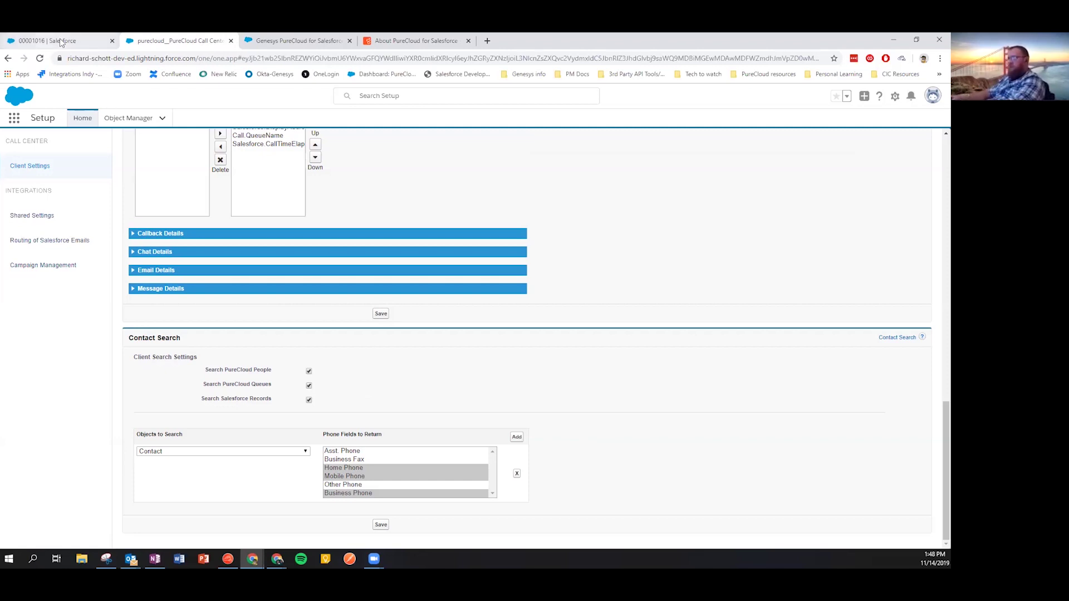
Step: Switch to the Sales Console, show the 10/18/2019 chat task record and minimize the PureCloud phone client covering it
{"action": "key", "text": "ctrl+shift+Tab"}
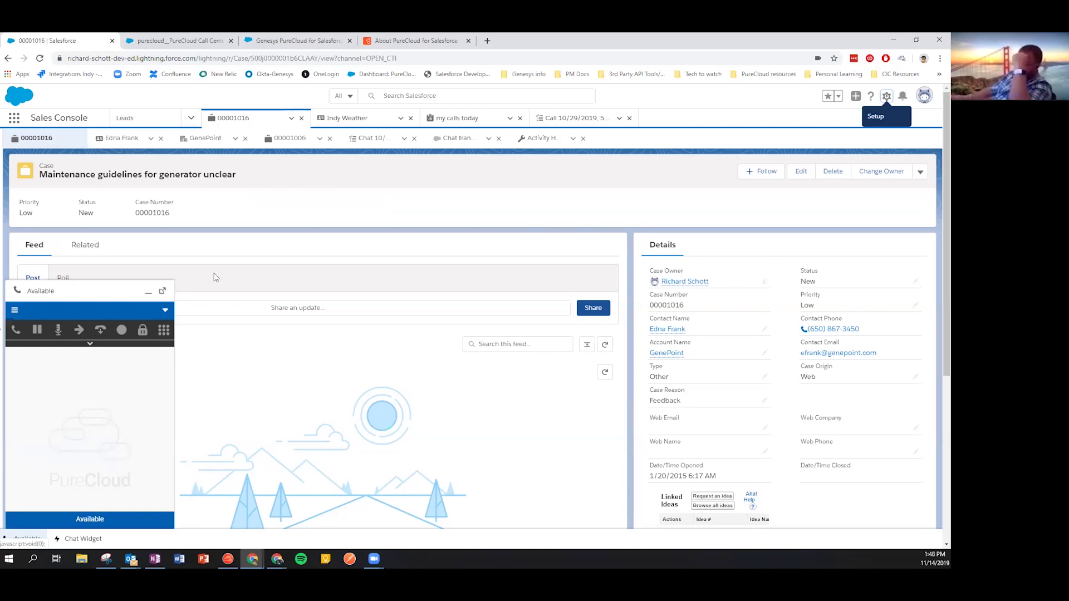
{"action": "left_click", "coordinate": [368, 139]}
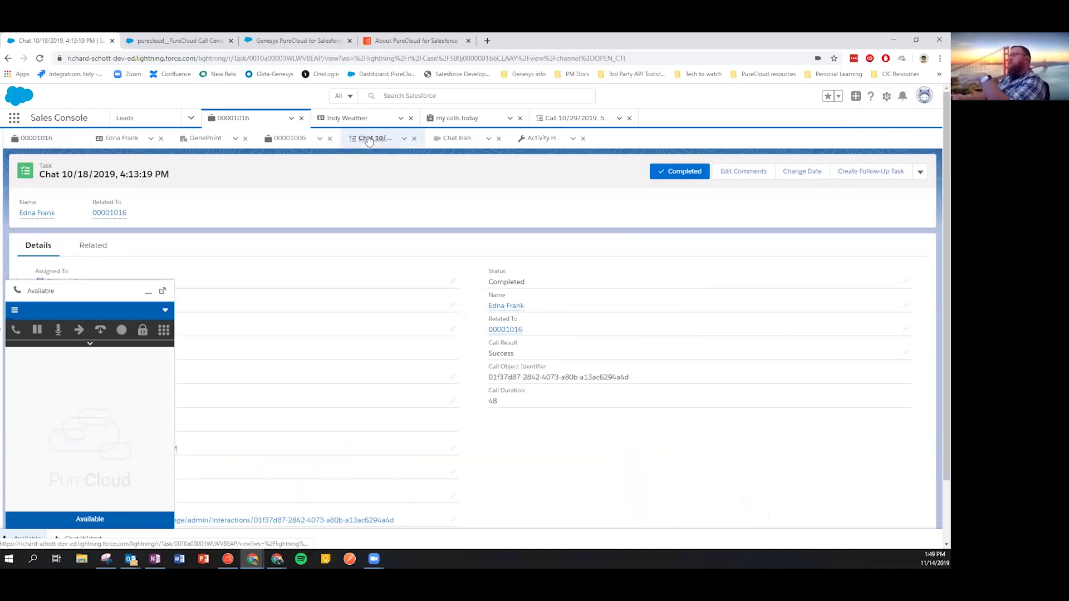
{"action": "left_click", "coordinate": [148, 292]}
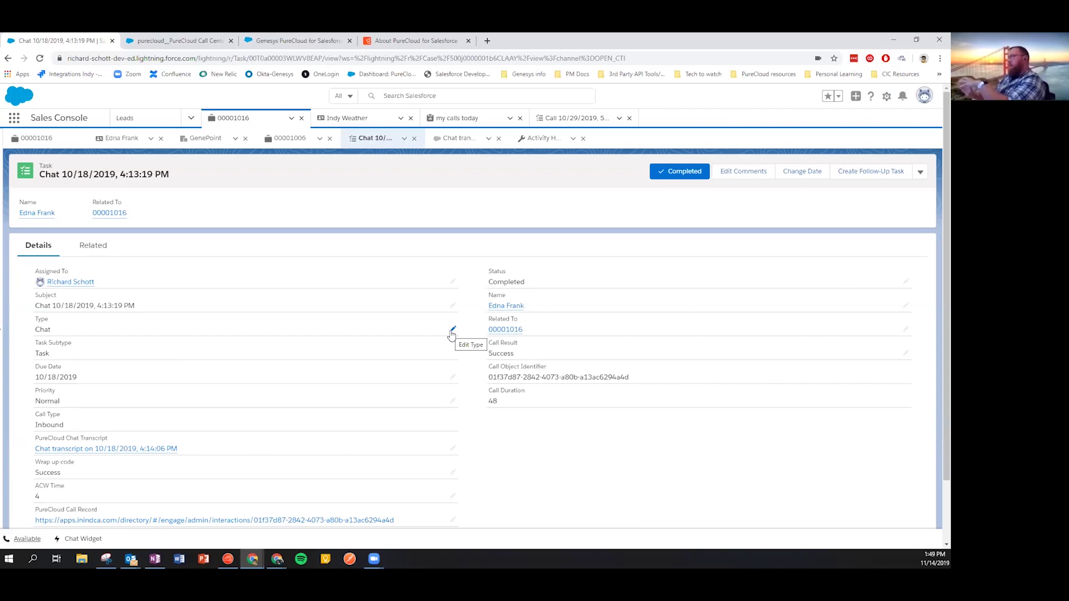
Step: Examine the chat task's mapped interaction fields, including the Call Object Identifier and the PureCloud Call Record link
{"action": "scroll", "coordinate": [451, 334], "scroll_direction": "down", "scroll_amount": 1}
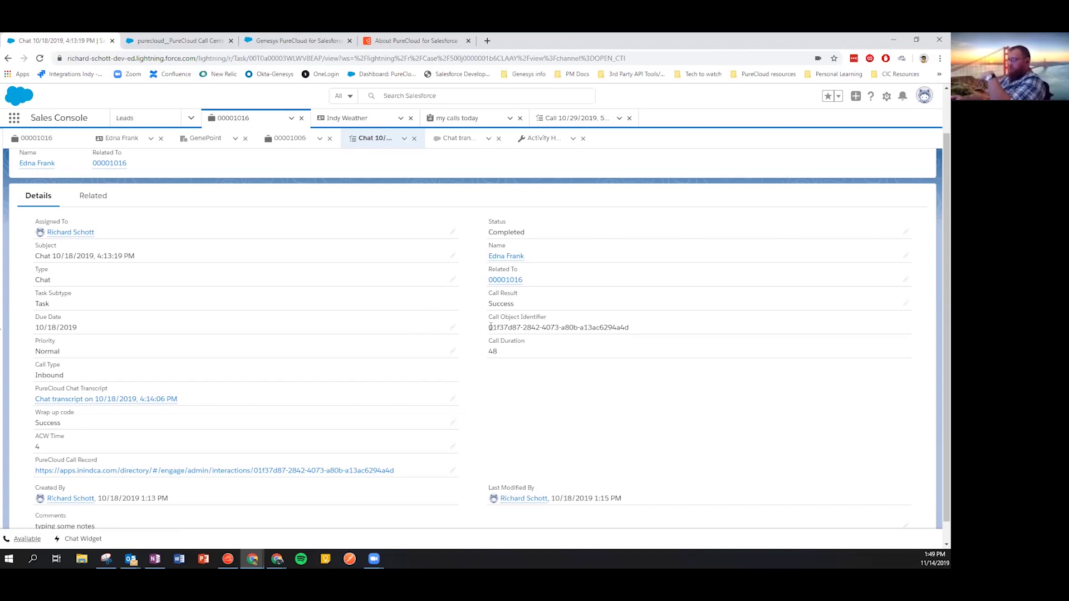
{"action": "left_click_drag", "start_coordinate": [490, 327], "coordinate": [632, 329]}
{"action": "left_click", "coordinate": [629, 322]}
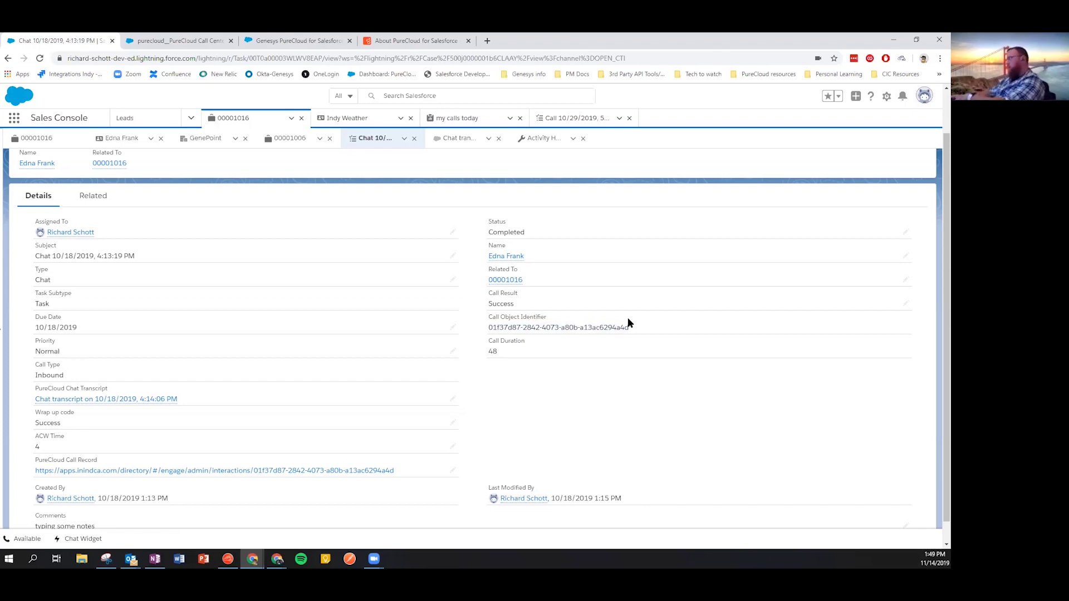
{"action": "scroll", "coordinate": [289, 446], "scroll_direction": "down", "scroll_amount": 1}
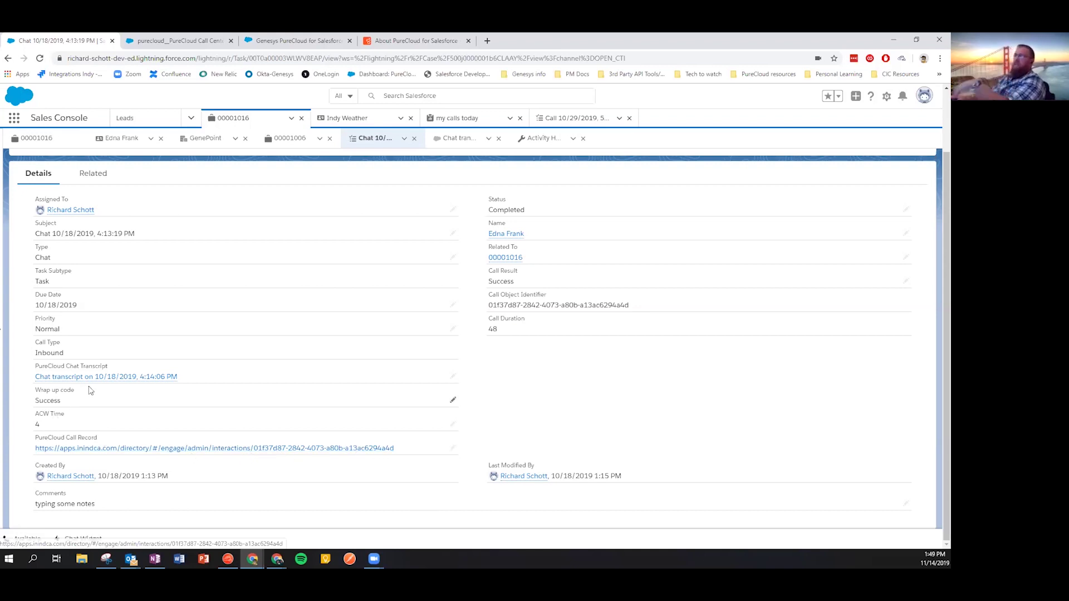
Step: View the PureCloud chat transcript record linked to the chat task and return to the task's details
{"action": "mouse_move", "coordinate": [98, 383]}
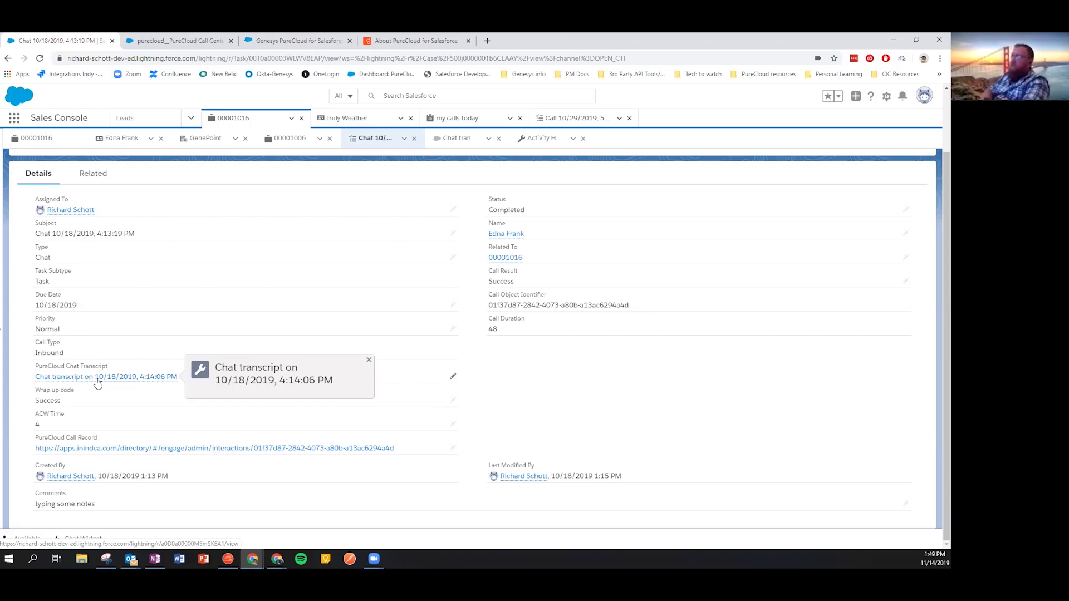
{"action": "left_click", "coordinate": [447, 141]}
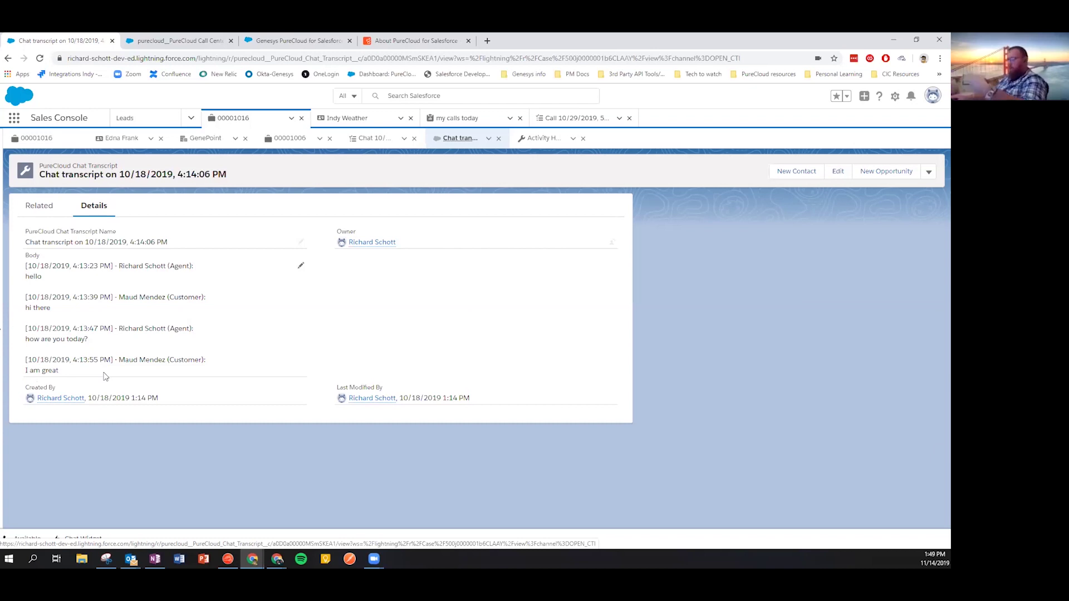
{"action": "left_click", "coordinate": [372, 138]}
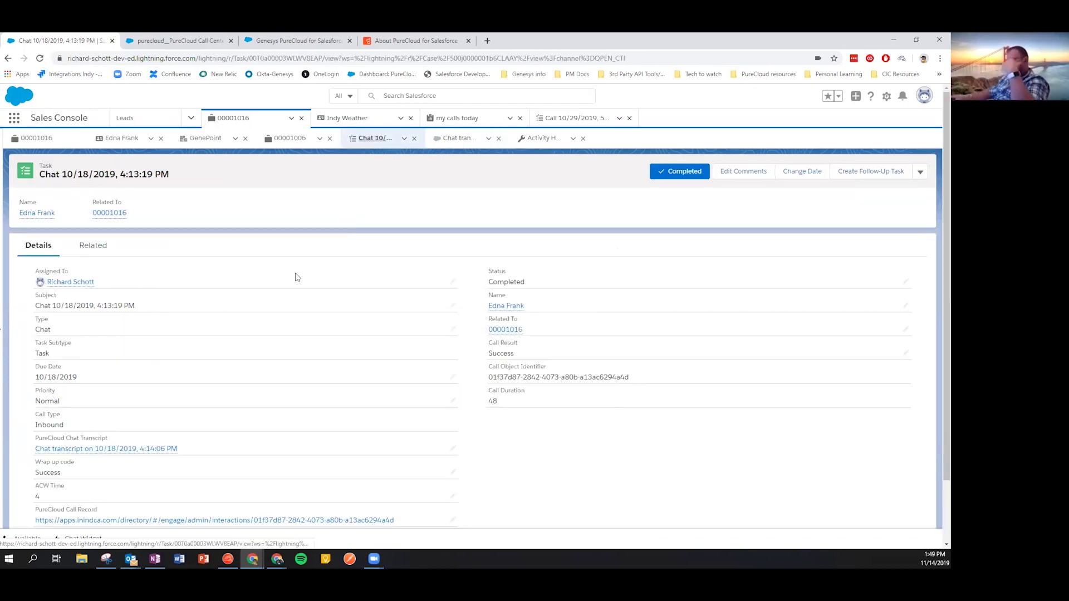
Step: Compare the chat task's detail fields with the Activity Field Mapping section of the PureCloud client settings and return to the task
{"action": "scroll", "coordinate": [191, 303], "scroll_direction": "down", "scroll_amount": 2}
{"action": "scroll", "coordinate": [196, 310], "scroll_direction": "up", "scroll_amount": 2}
{"action": "scroll", "coordinate": [234, 262], "scroll_direction": "down", "scroll_amount": 2}
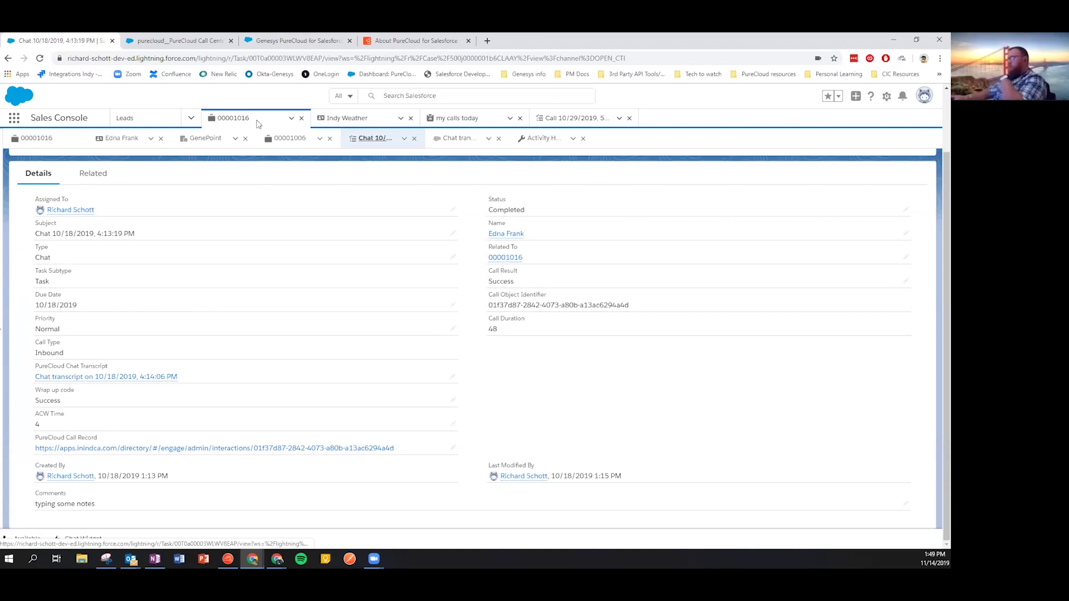
{"action": "left_click", "coordinate": [194, 44]}
{"action": "scroll", "coordinate": [264, 298], "scroll_direction": "up", "scroll_amount": 7}
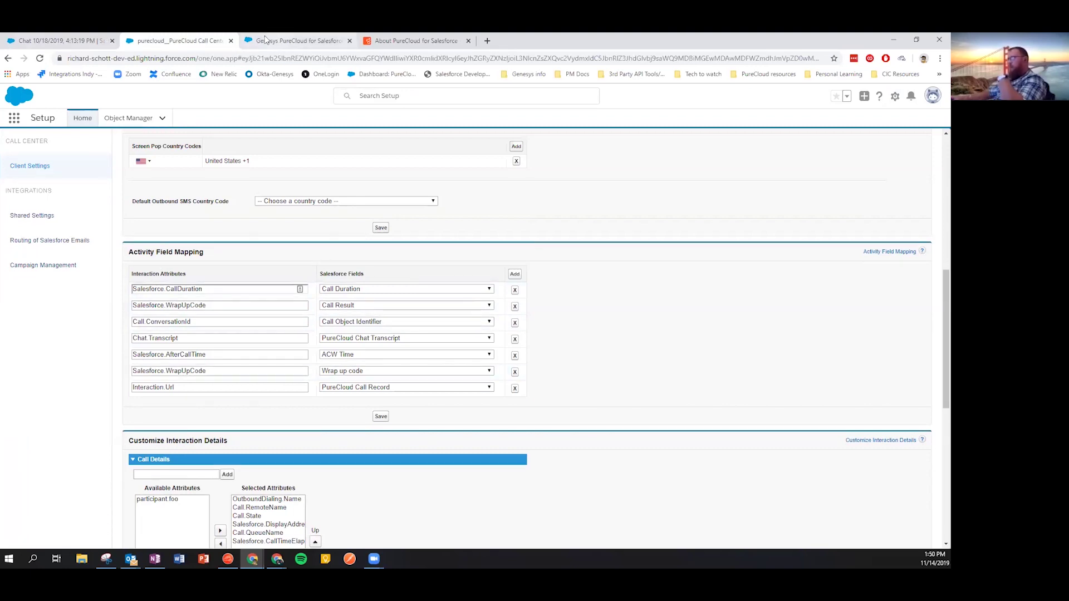
{"action": "left_click", "coordinate": [59, 40]}
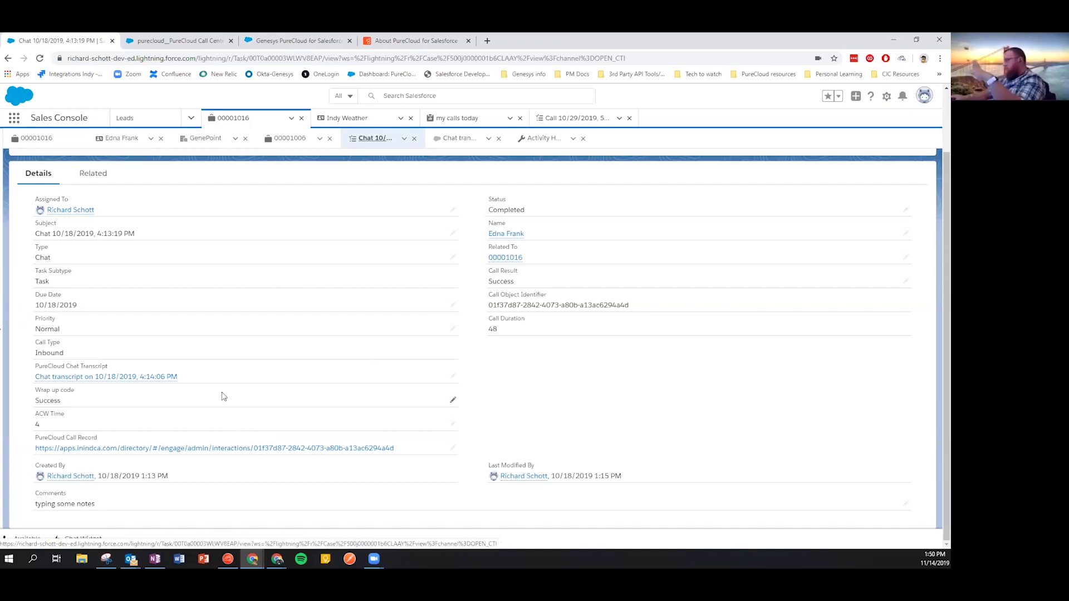
Step: Review the chat task's Name and Related To links, previewing the linked contact's summary card
{"action": "scroll", "coordinate": [234, 399], "scroll_direction": "up", "scroll_amount": 1}
{"action": "scroll", "coordinate": [235, 399], "scroll_direction": "down", "scroll_amount": 1}
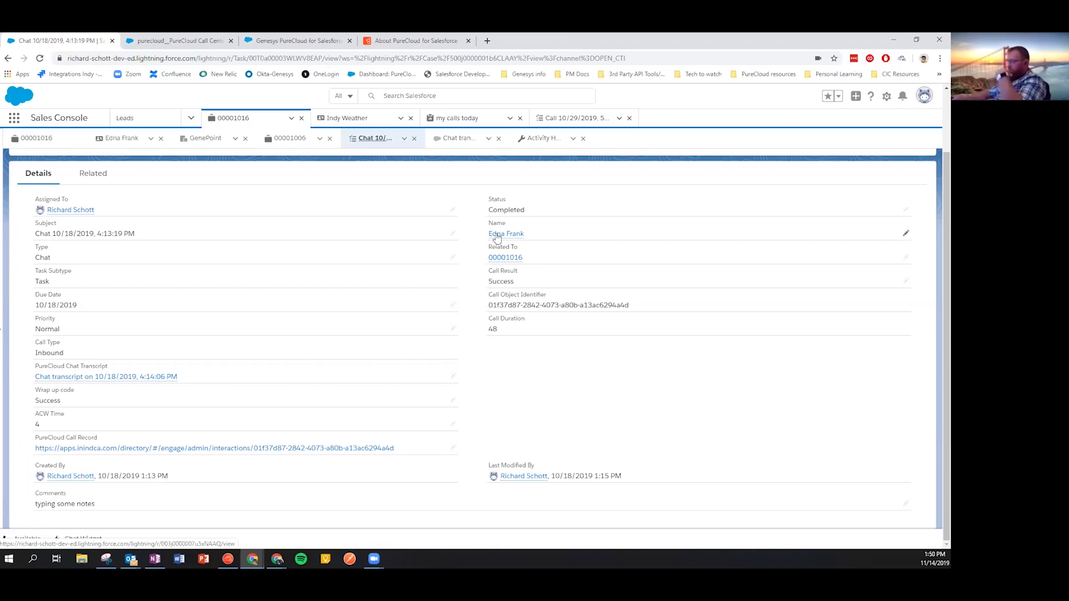
{"action": "mouse_move", "coordinate": [497, 237]}
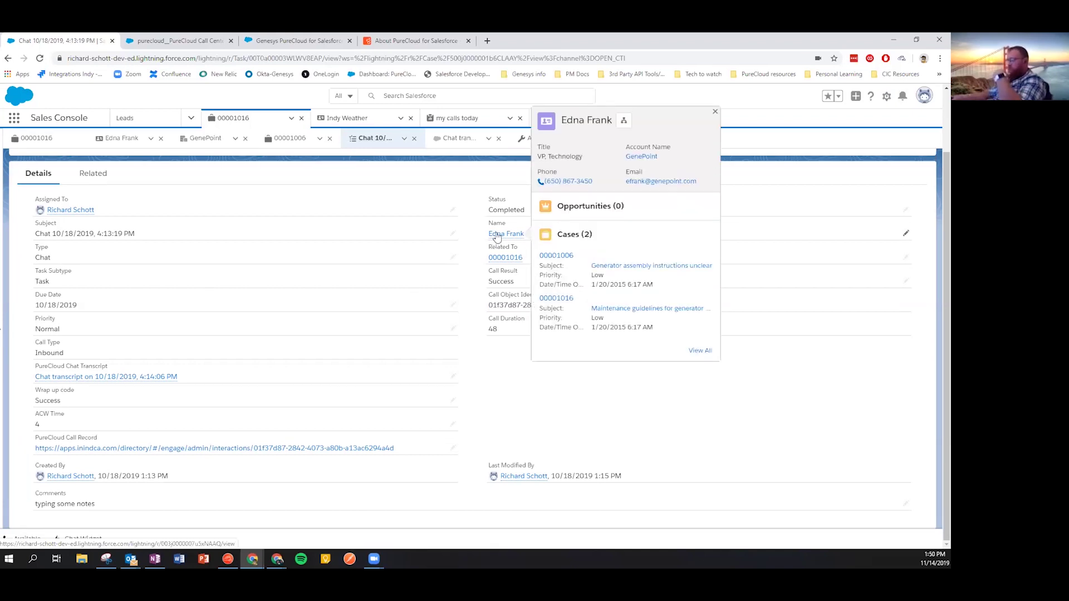
{"action": "mouse_move", "coordinate": [491, 261]}
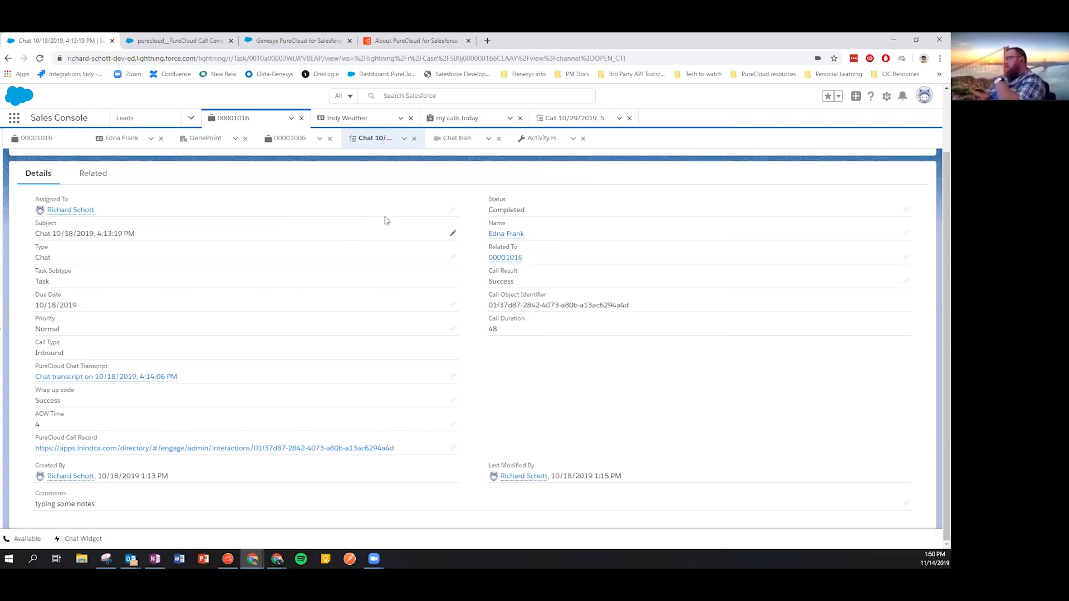
Step: Show the linked contact's record, expand the 10/18/2019 chat in its activity timeline to view the description, and collapse it again
{"action": "left_click", "coordinate": [114, 141]}
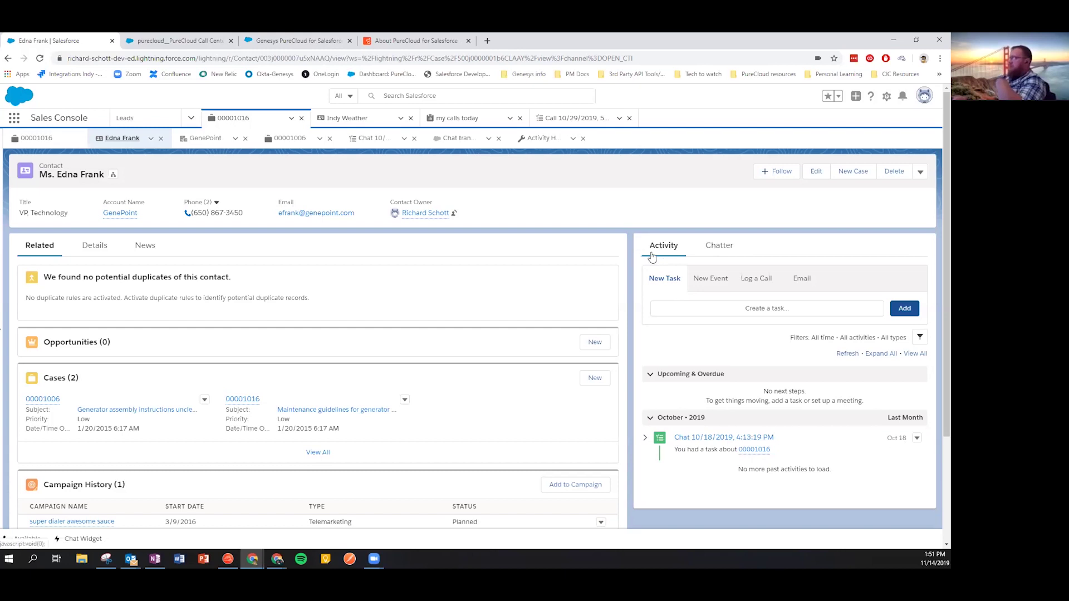
{"action": "left_click", "coordinate": [645, 439]}
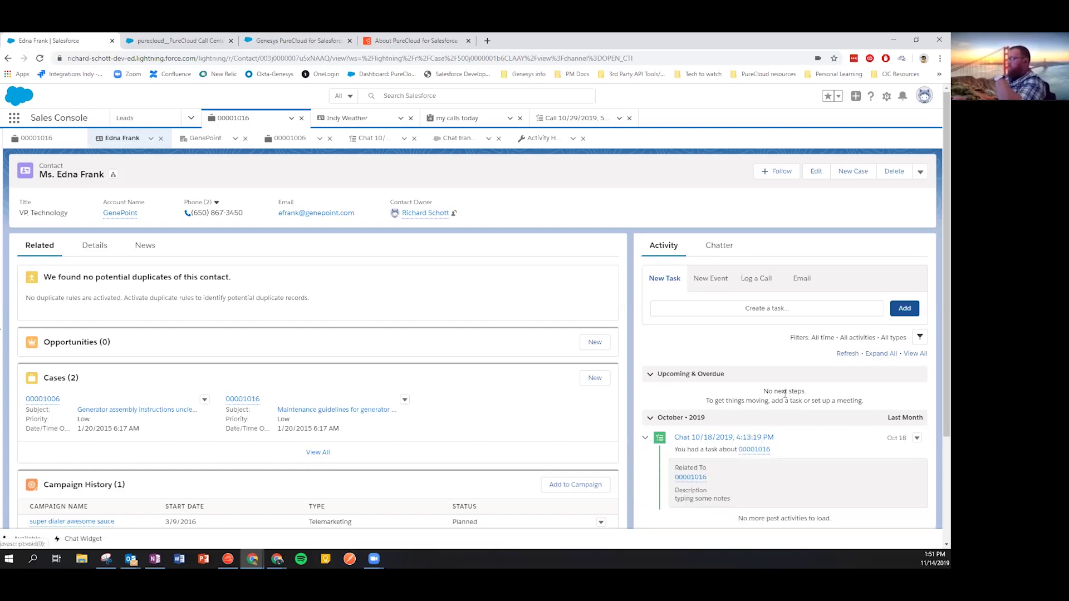
{"action": "scroll", "coordinate": [646, 440], "scroll_direction": "down", "scroll_amount": 3}
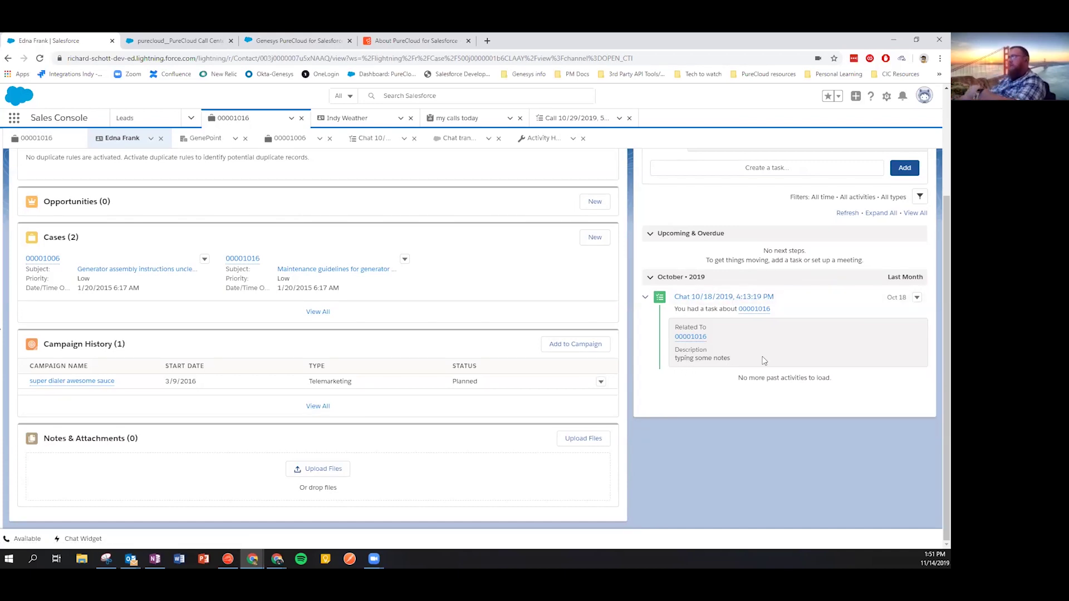
{"action": "scroll", "coordinate": [724, 362], "scroll_direction": "up", "scroll_amount": 3}
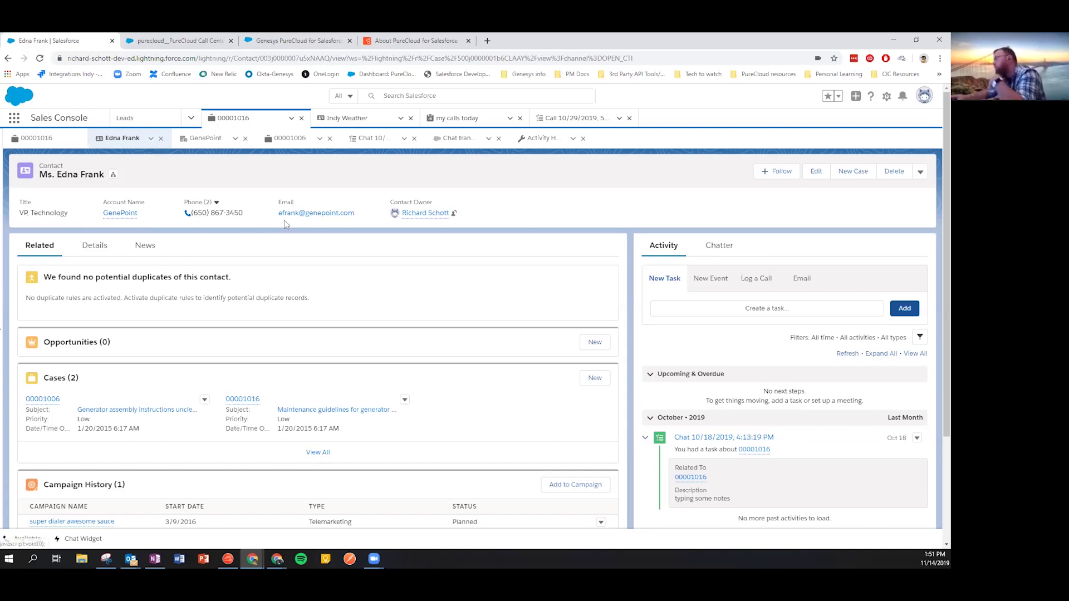
{"action": "scroll", "coordinate": [351, 310], "scroll_direction": "down", "scroll_amount": 3}
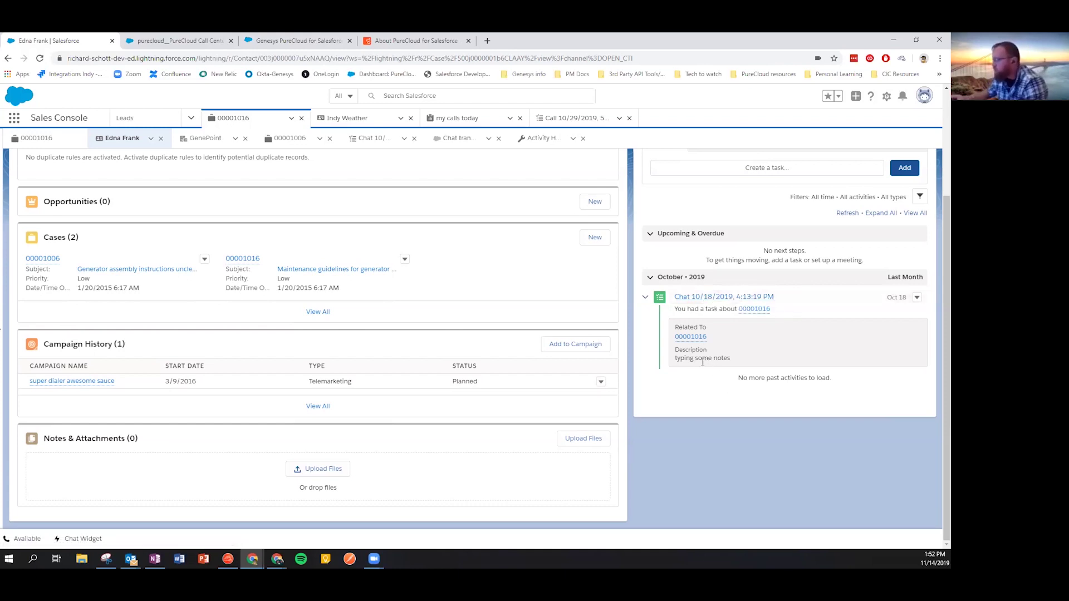
{"action": "left_click", "coordinate": [645, 298]}
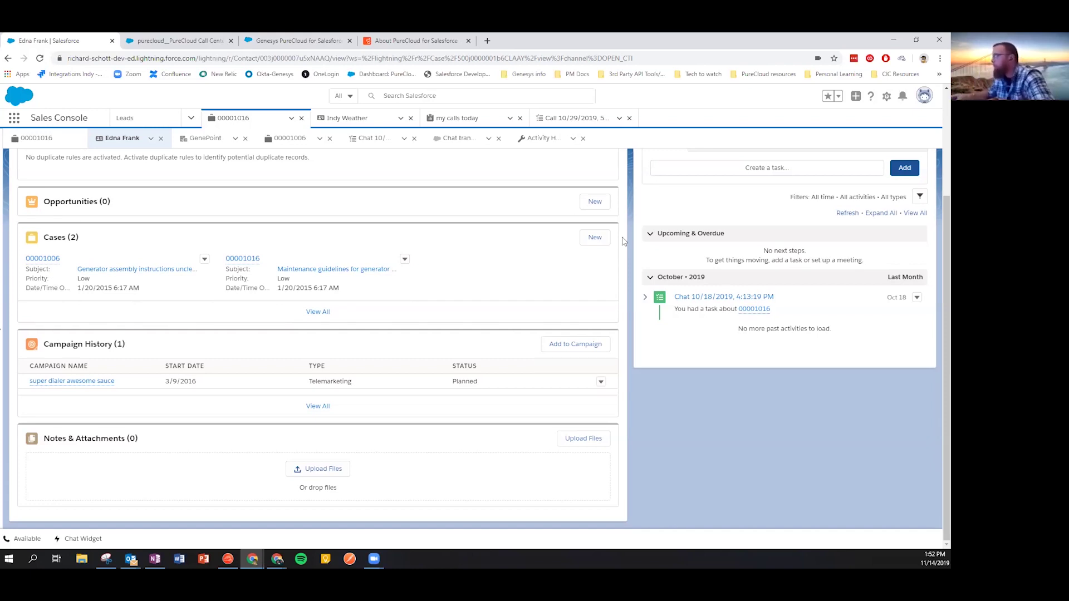
Step: Check the Genesys PureCloud for Salesforce AppExchange listing and look through the Client Settings page from general settings to Activity Field Mapping
{"action": "left_click", "coordinate": [284, 40]}
{"action": "left_click", "coordinate": [38, 40]}
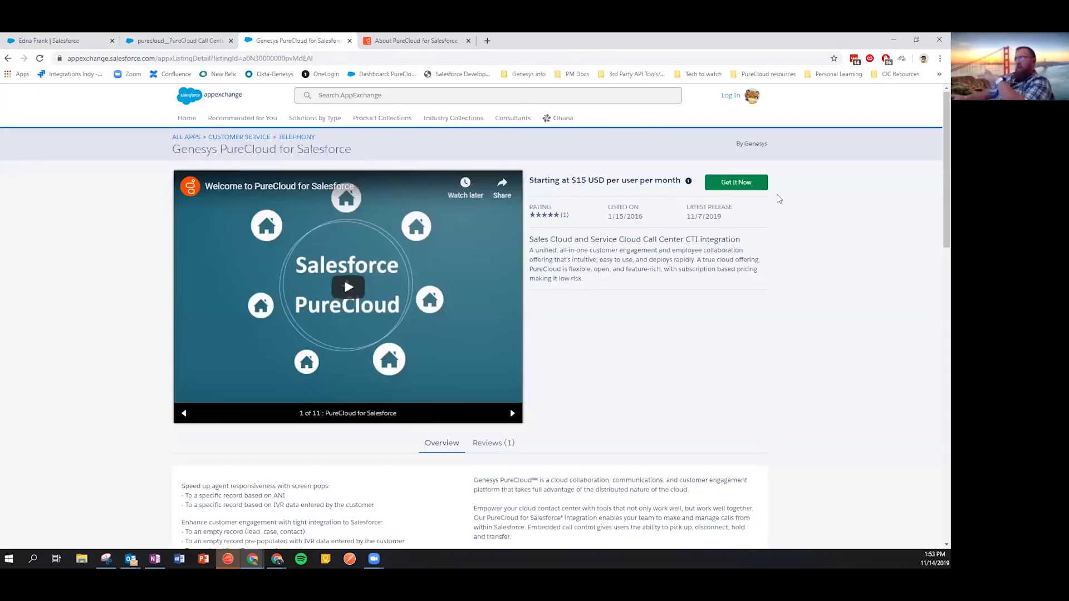
{"action": "left_click", "coordinate": [173, 40]}
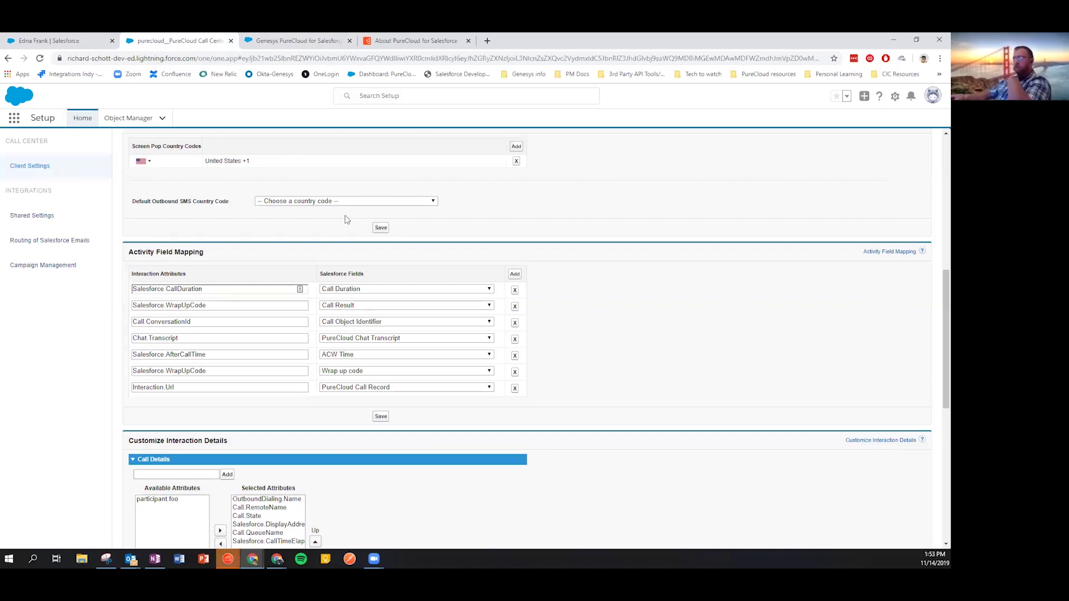
{"action": "scroll", "coordinate": [345, 215], "scroll_direction": "down", "scroll_amount": 4}
{"action": "scroll", "coordinate": [450, 262], "scroll_direction": "up", "scroll_amount": 6}
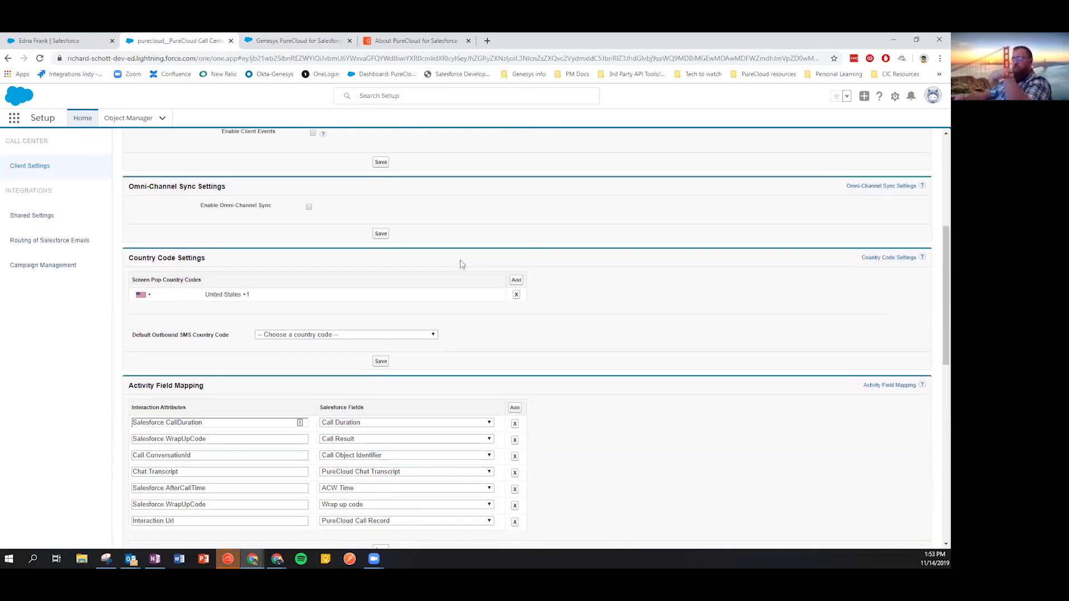
{"action": "scroll", "coordinate": [452, 266], "scroll_direction": "up", "scroll_amount": 5}
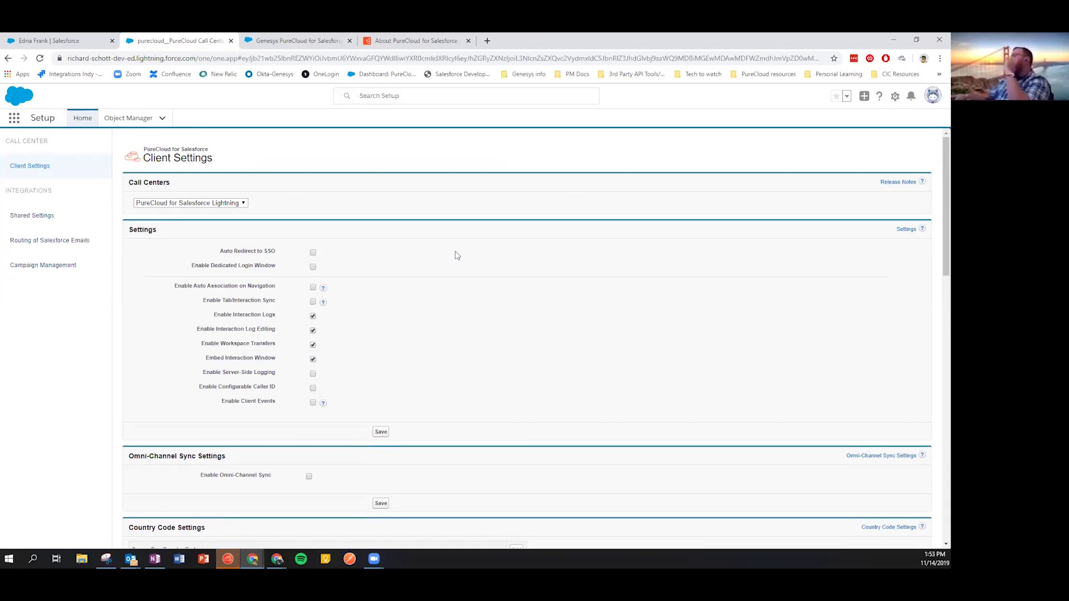
{"action": "scroll", "coordinate": [457, 255], "scroll_direction": "down", "scroll_amount": 3}
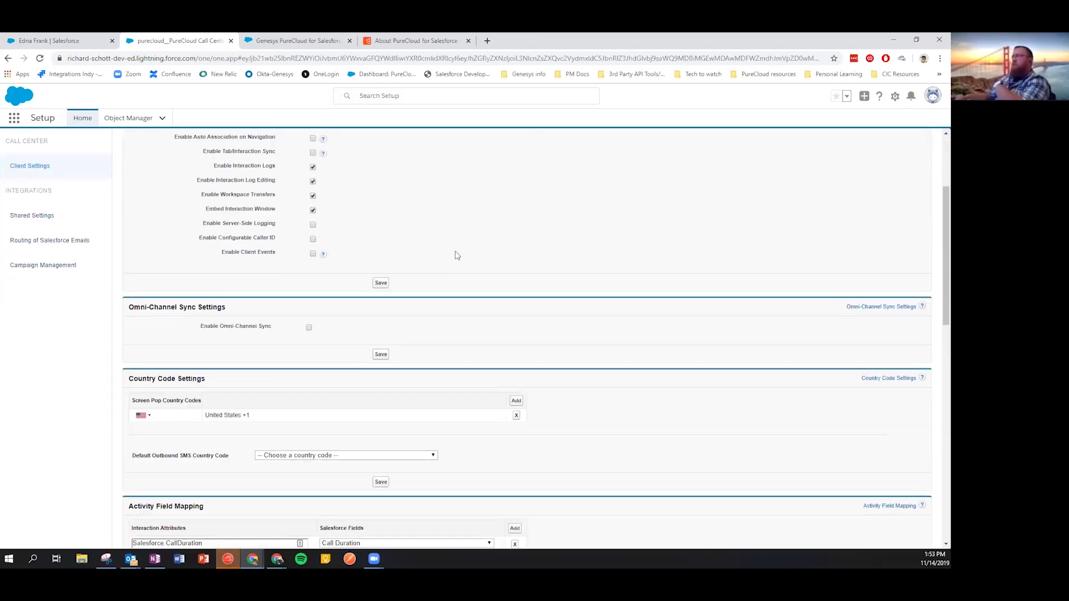
Step: Return to the contact record in the Sales Console, show the PureCloud phone client, and minimize it again
{"action": "left_click", "coordinate": [50, 40]}
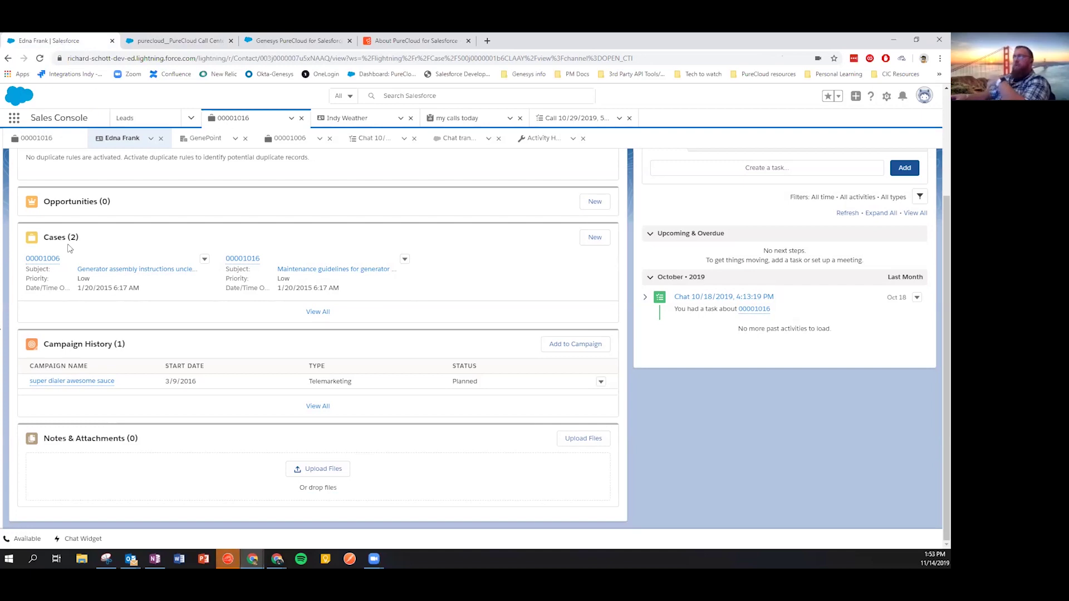
{"action": "scroll", "coordinate": [334, 286], "scroll_direction": "up", "scroll_amount": 3}
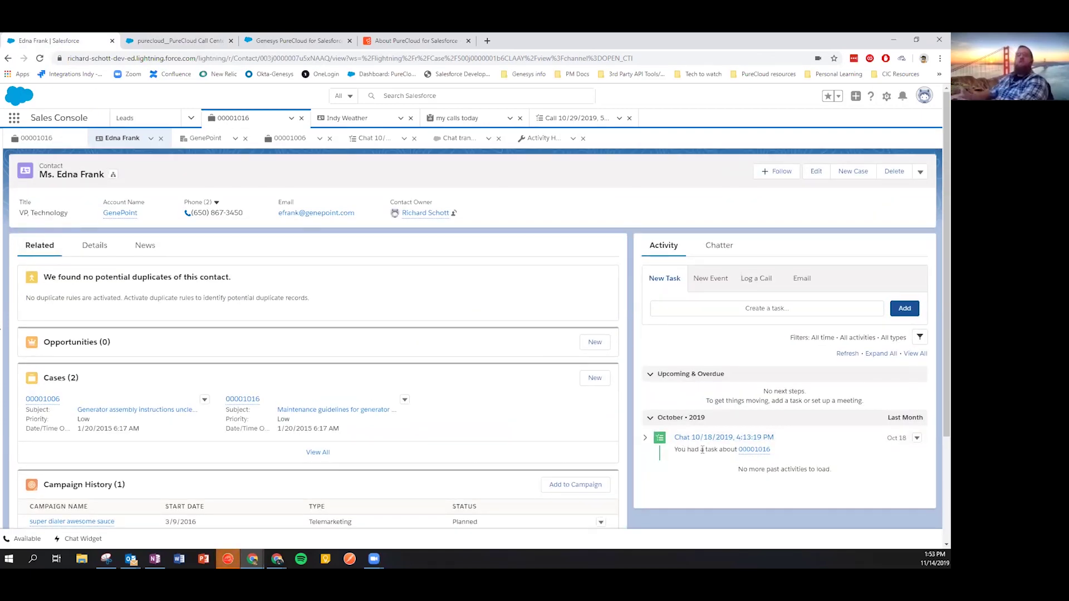
{"action": "left_click", "coordinate": [29, 538]}
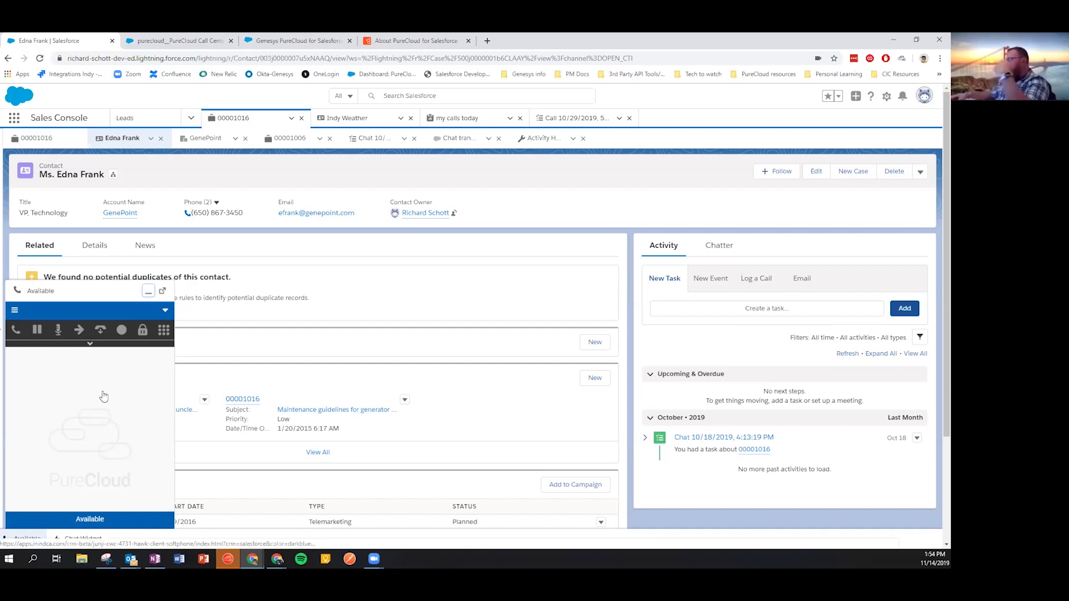
{"action": "left_click", "coordinate": [146, 292]}
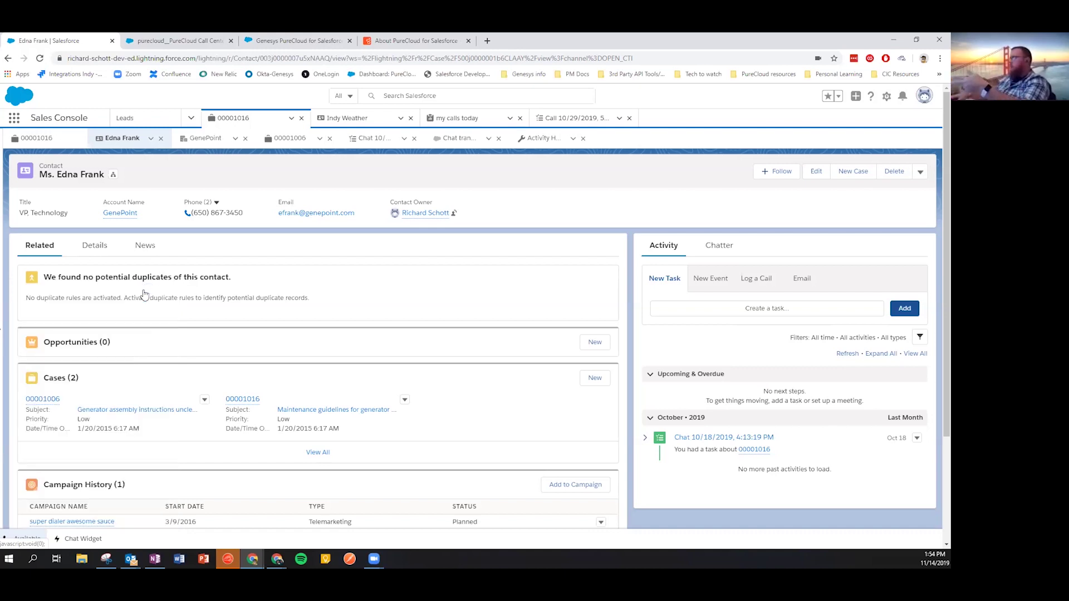